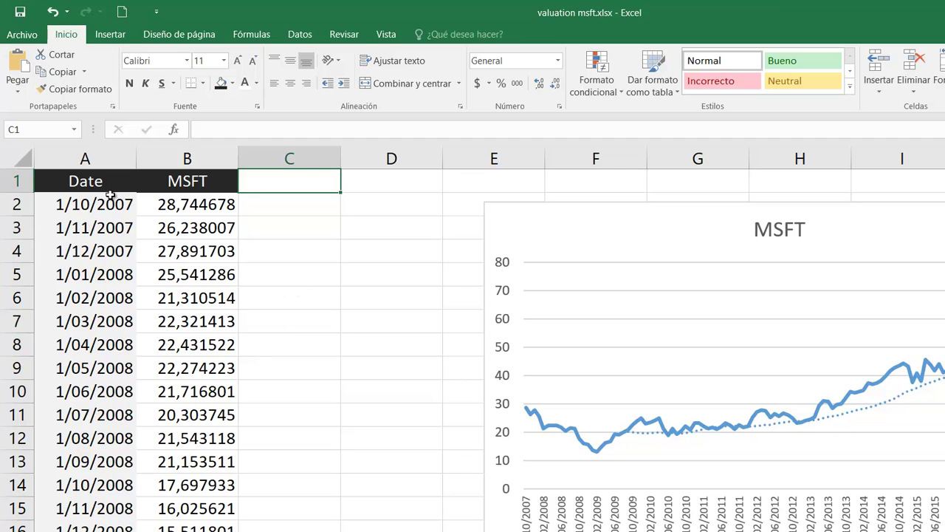
# Step: Enter =PROMEDIO(B5:B16) in C16 to average the 2008 monthly prices, giving 20,652624
pyautogui.click(187, 207)
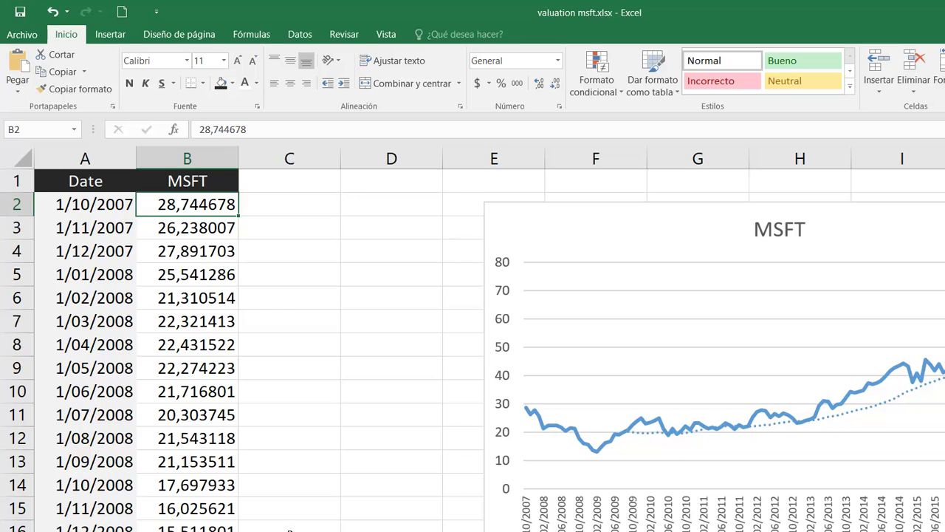
pyautogui.click(294, 529)
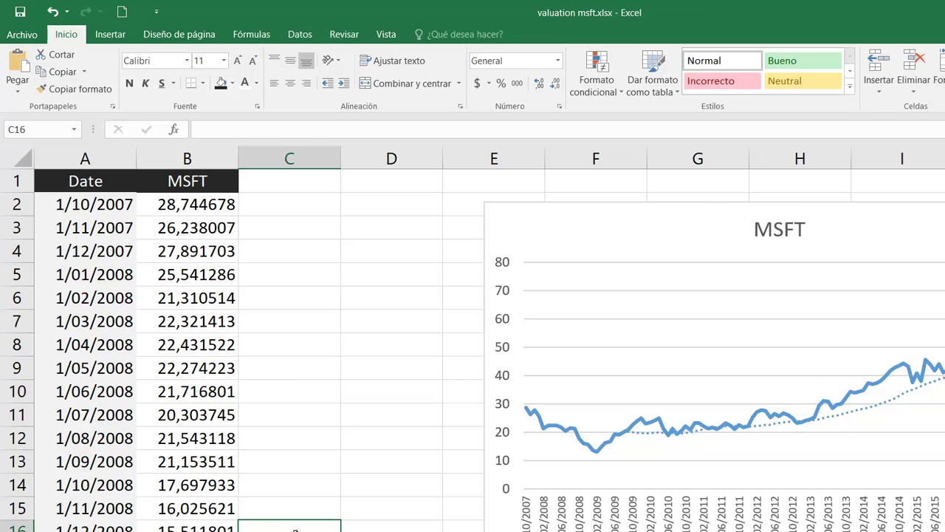
pyautogui.click(275, 251)
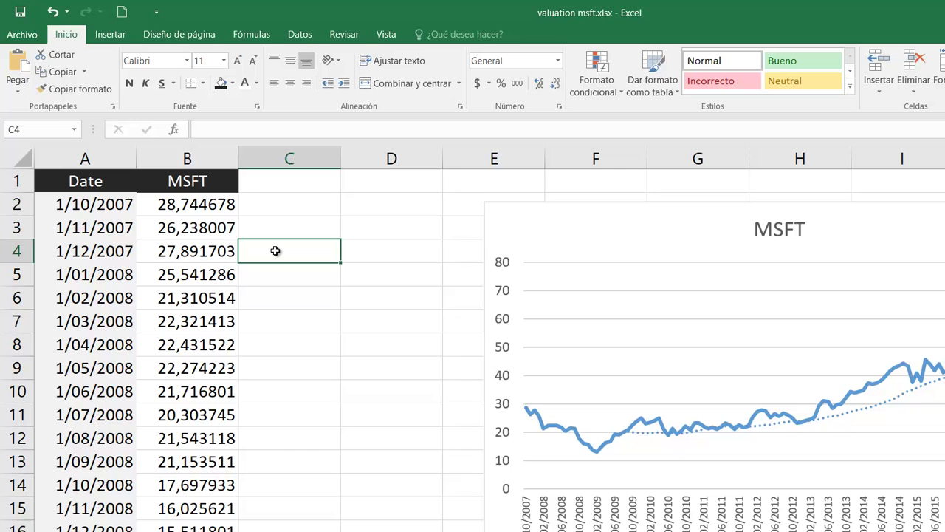
pyautogui.click(304, 529)
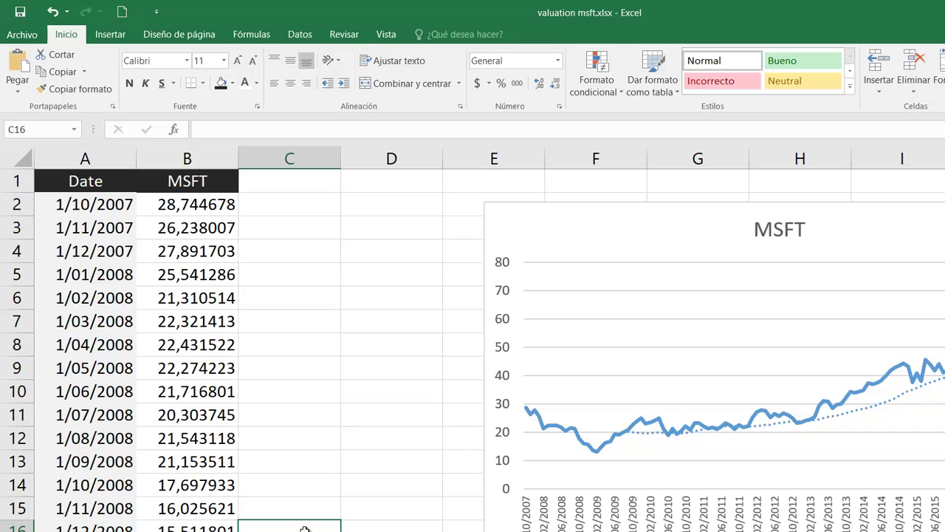
pyautogui.write('=')
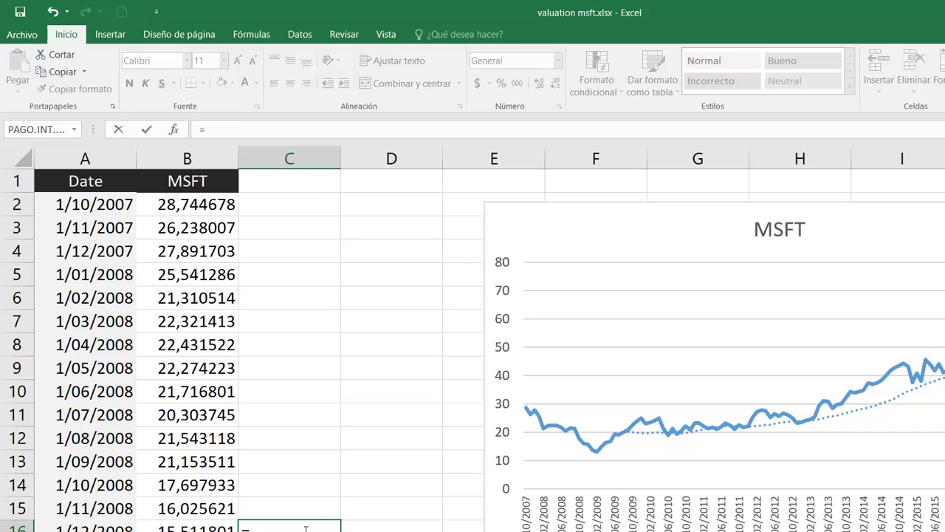
pyautogui.write('PRO')
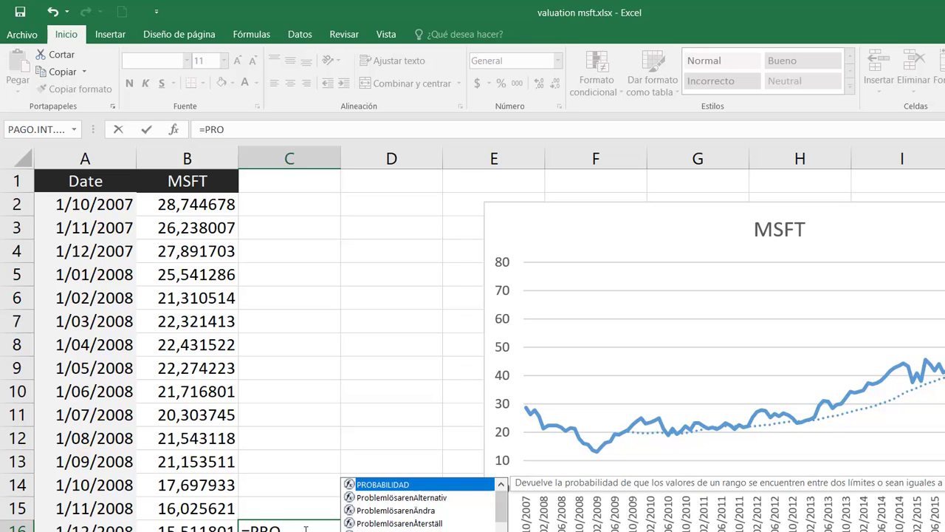
pyautogui.press('BackSpace')
pyautogui.press('BackSpace')
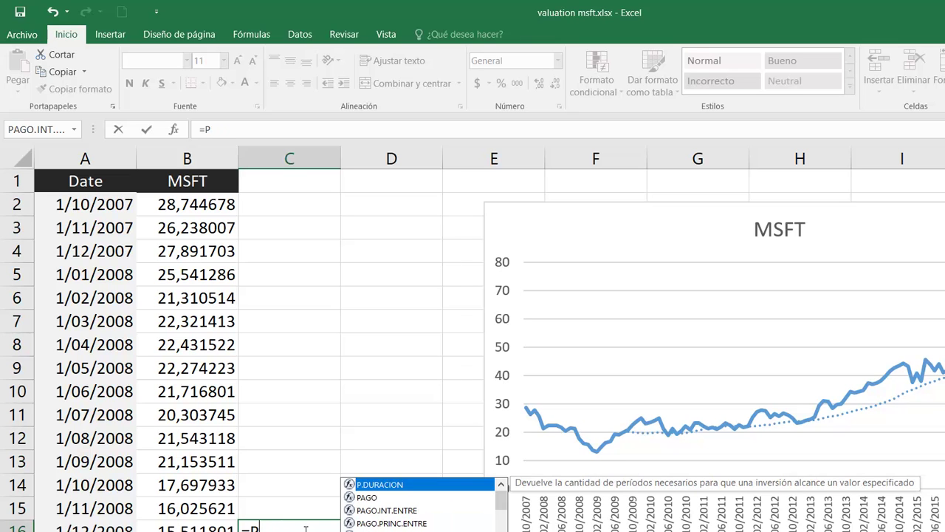
pyautogui.write('rome')
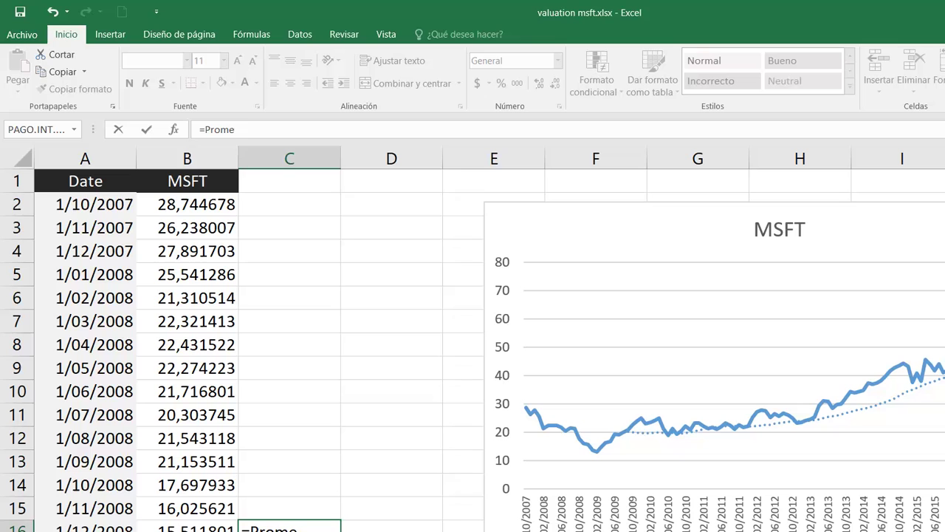
pyautogui.press('Tab')
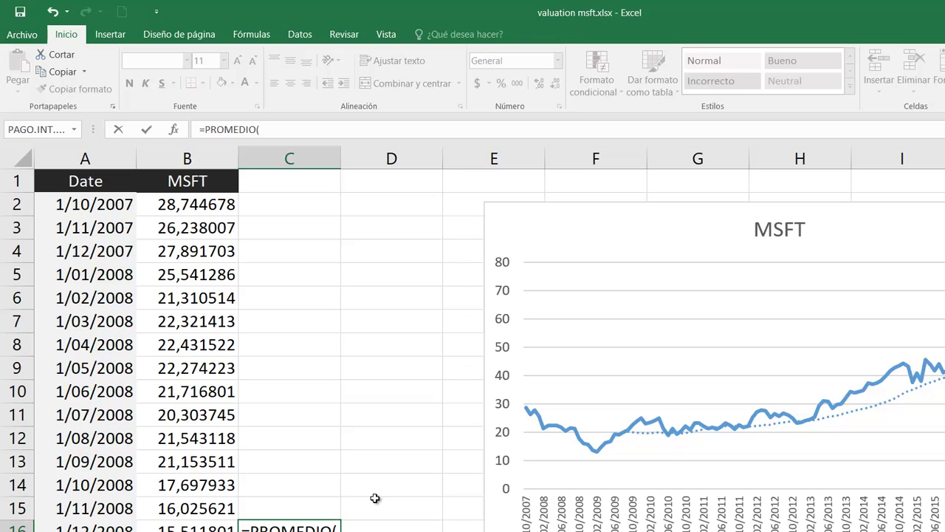
pyautogui.moveTo(196, 527); pyautogui.dragTo(183, 280)
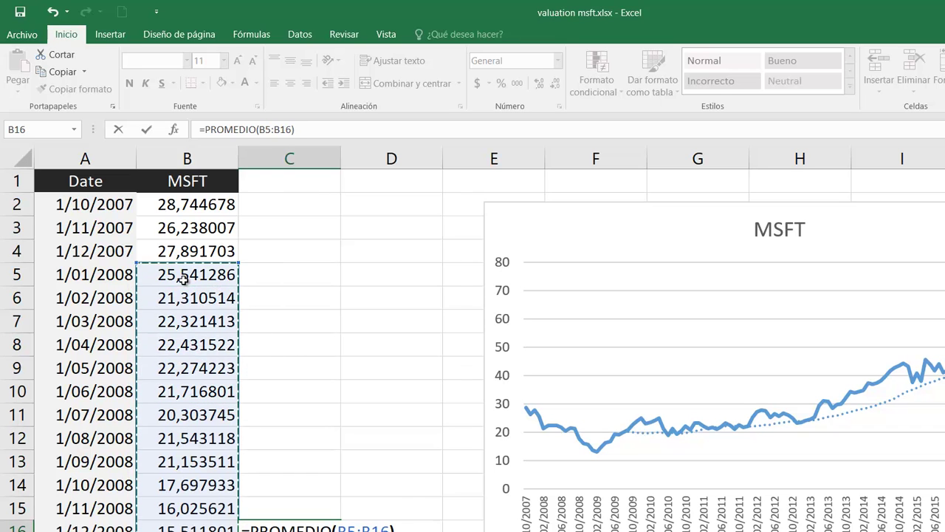
pyautogui.write(')')
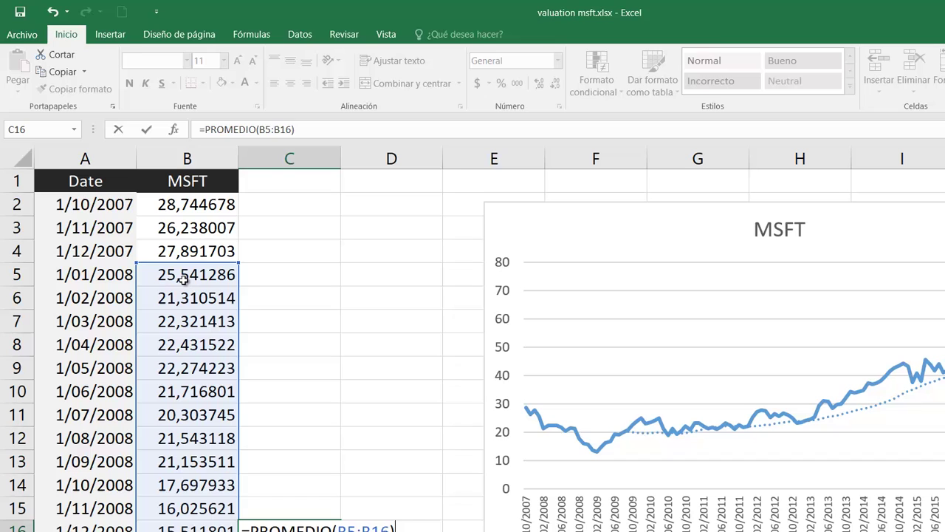
pyautogui.press('Return')
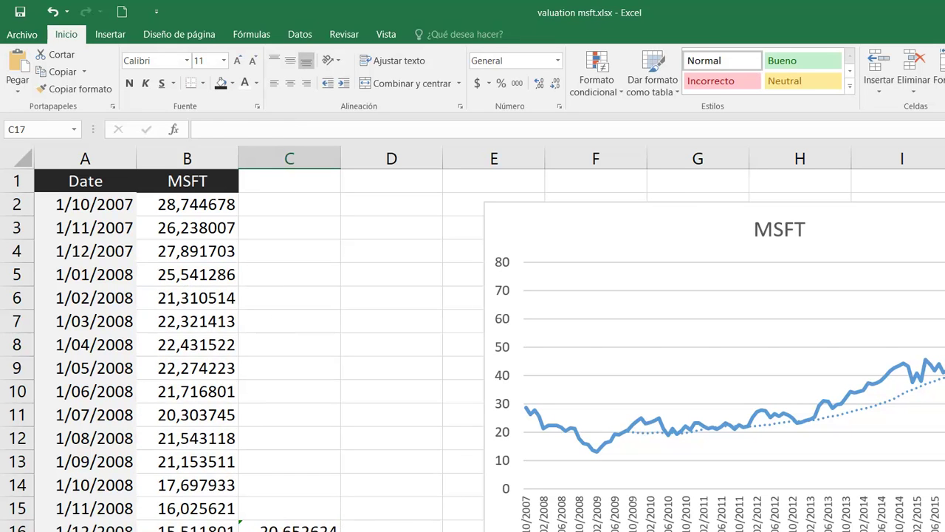
# Step: Fill C5:C16 down to row 112 so every December row averages its year, through 2016
pyautogui.click(296, 529)
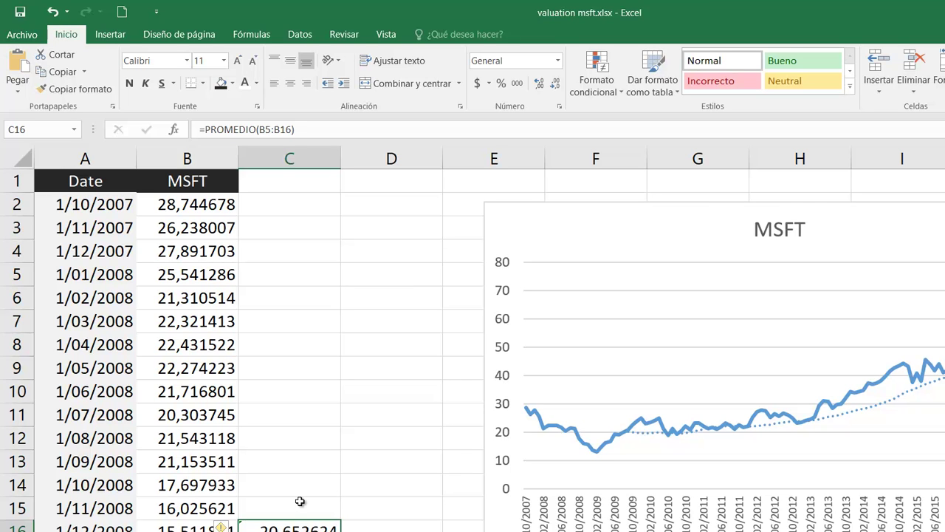
pyautogui.click(301, 271)
pyautogui.moveTo(299, 274); pyautogui.dragTo(305, 524)
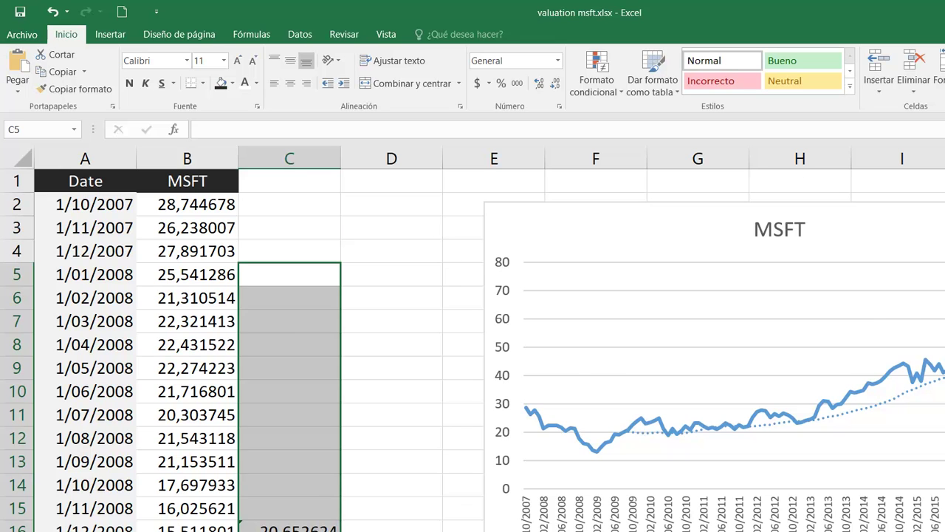
pyautogui.scroll(-9, 473, 347)
pyautogui.scroll(-20, 472, 347)
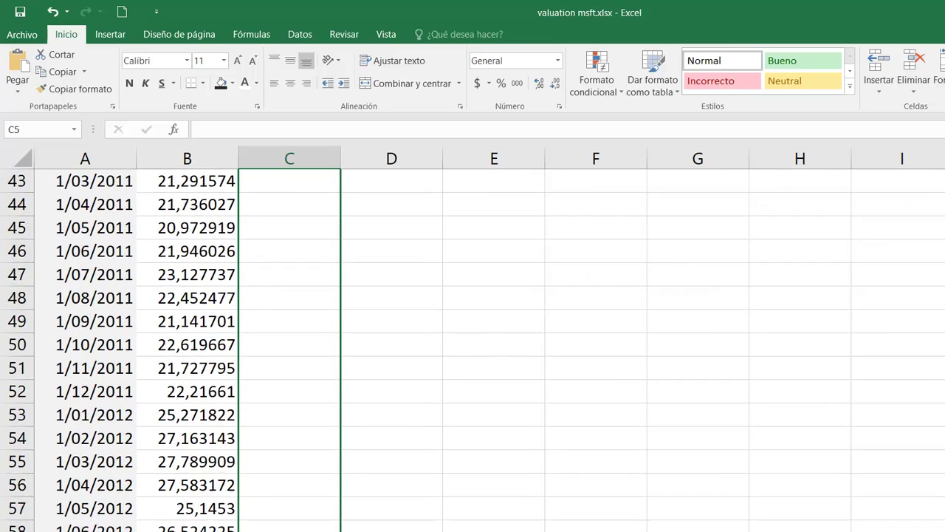
pyautogui.scroll(-4, 473, 347)
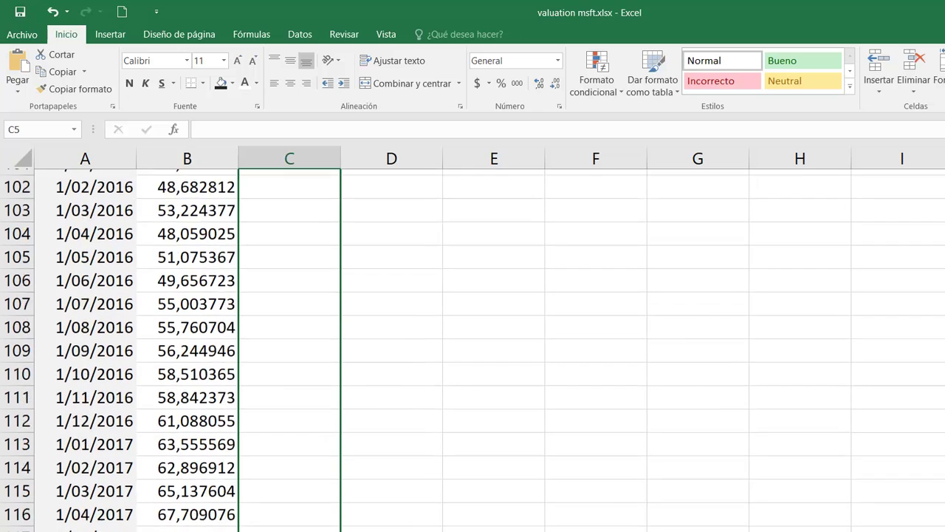
pyautogui.moveTo(307, 517); pyautogui.dragTo(312, 326)
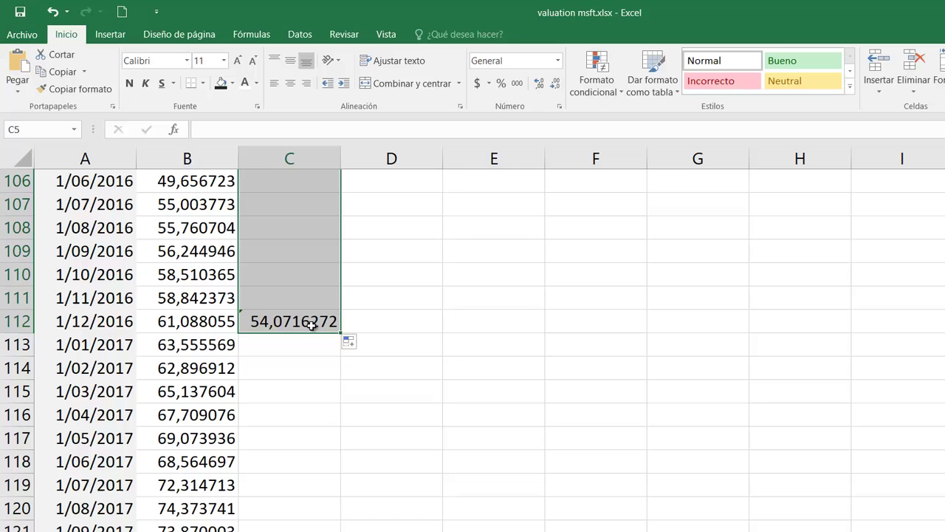
# Step: Check which price range the 2016 average formula in C112 covers
pyautogui.click(305, 325)
pyautogui.press('F2')
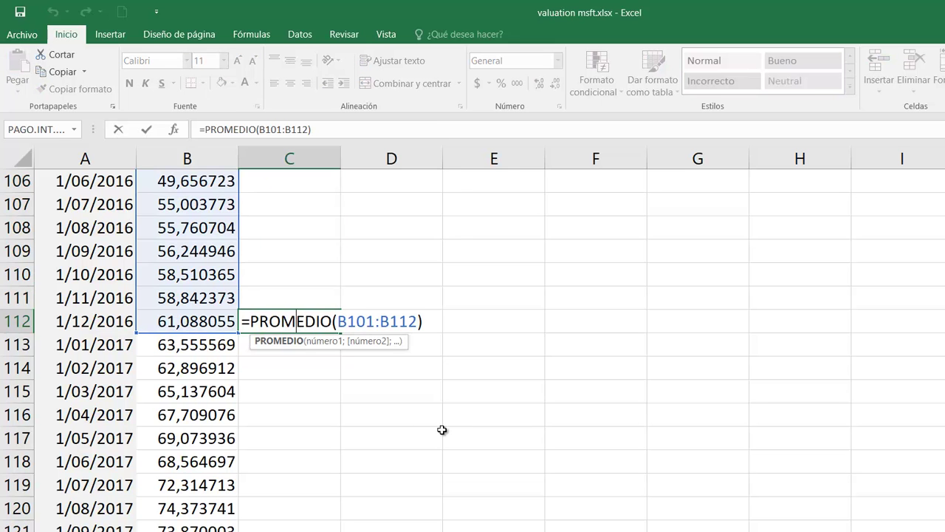
pyautogui.scroll(2, 448, 432)
pyautogui.scroll(1, 448, 431)
pyautogui.scroll(-1, 448, 431)
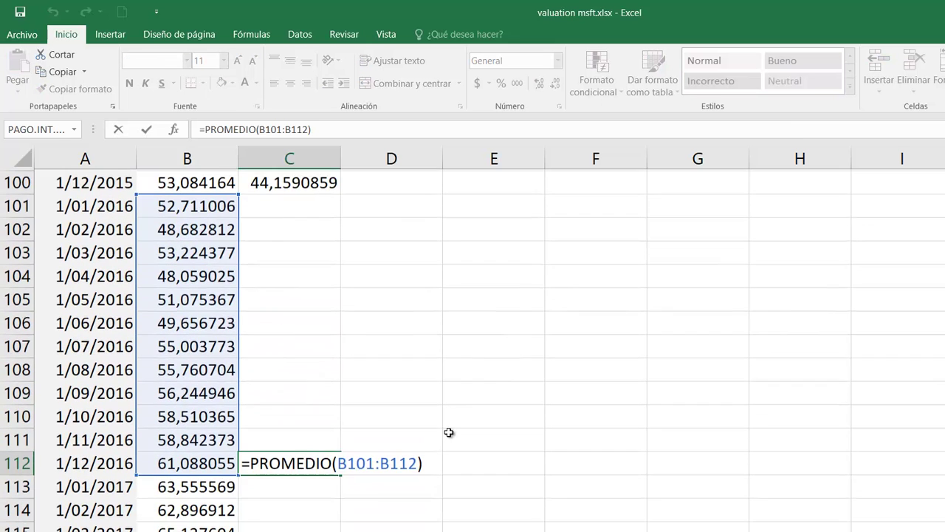
pyautogui.press('Return')
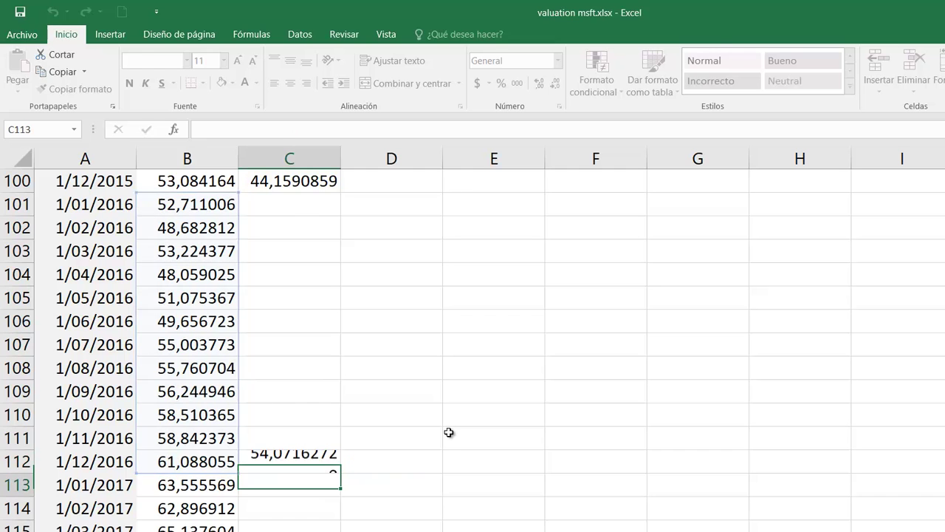
pyautogui.scroll(-2, 446, 443)
pyautogui.scroll(-1, 409, 465)
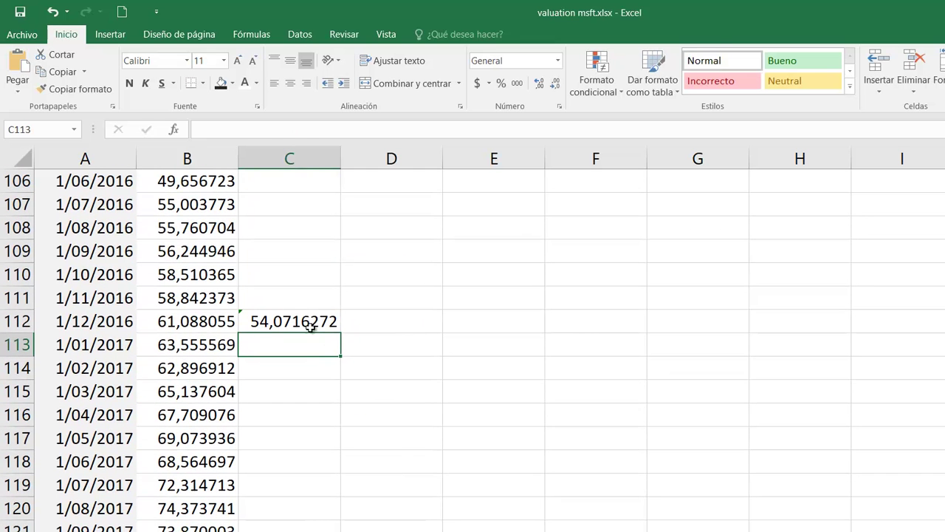
# Step: Copy the C112 formula to C121, giving the TTM average =PROMEDIO(B110:B121) of 66,328087
pyautogui.click(310, 323)
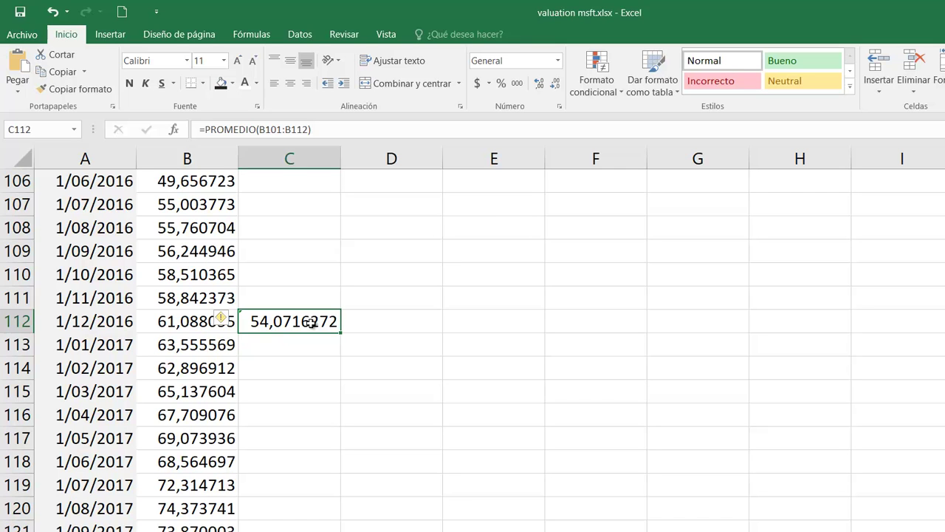
pyautogui.hotkey('ctrl', 'c')
pyautogui.click(311, 527)
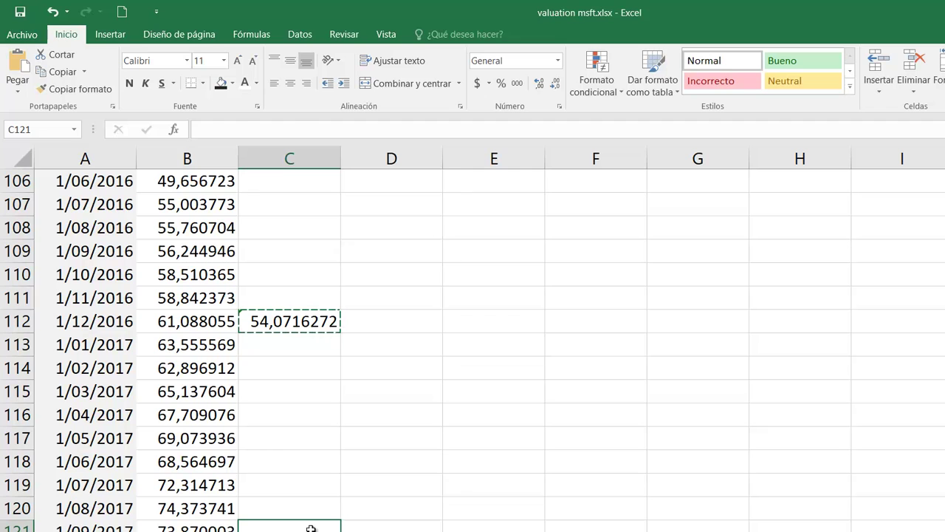
pyautogui.press('Return')
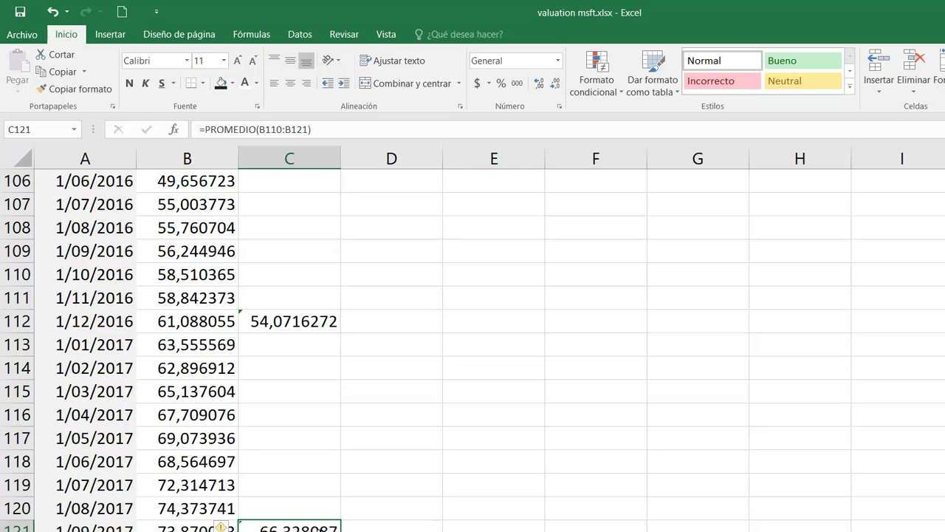
pyautogui.press('F2')
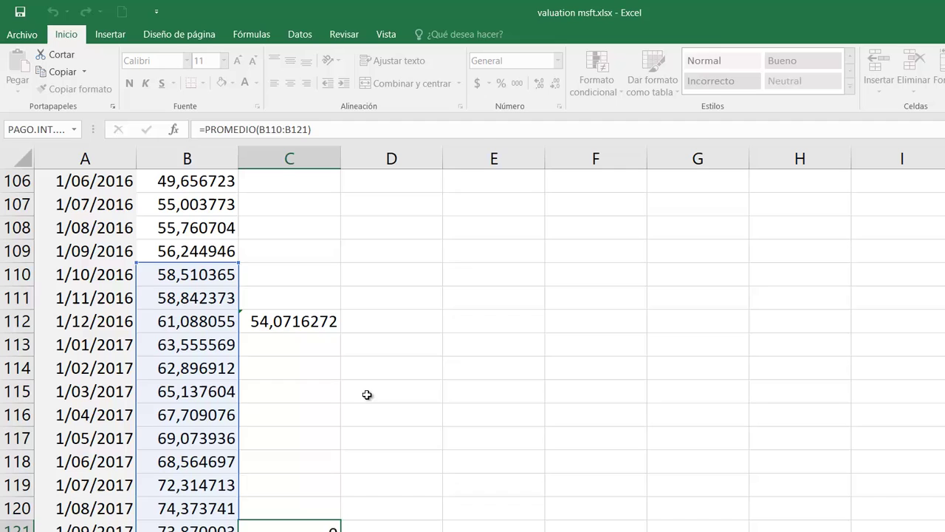
pyautogui.click(308, 325)
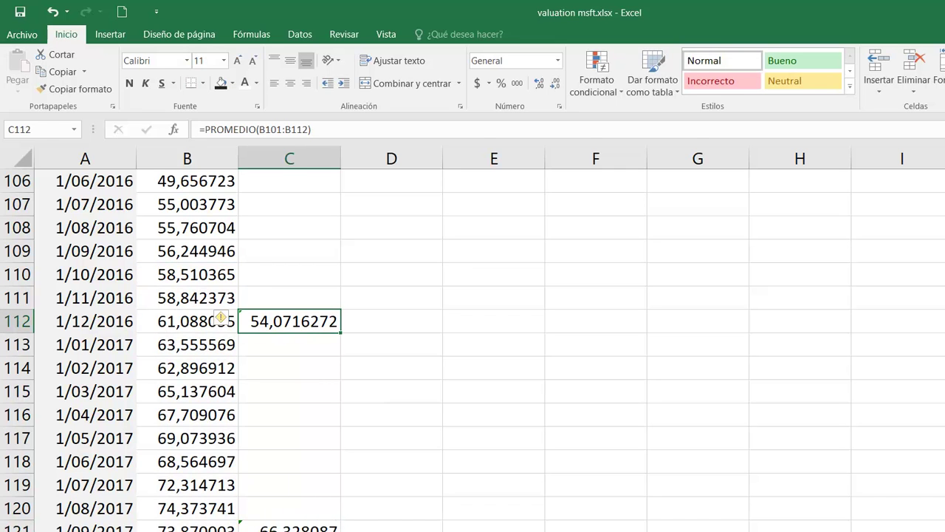
pyautogui.click(288, 527)
pyautogui.press('F2')
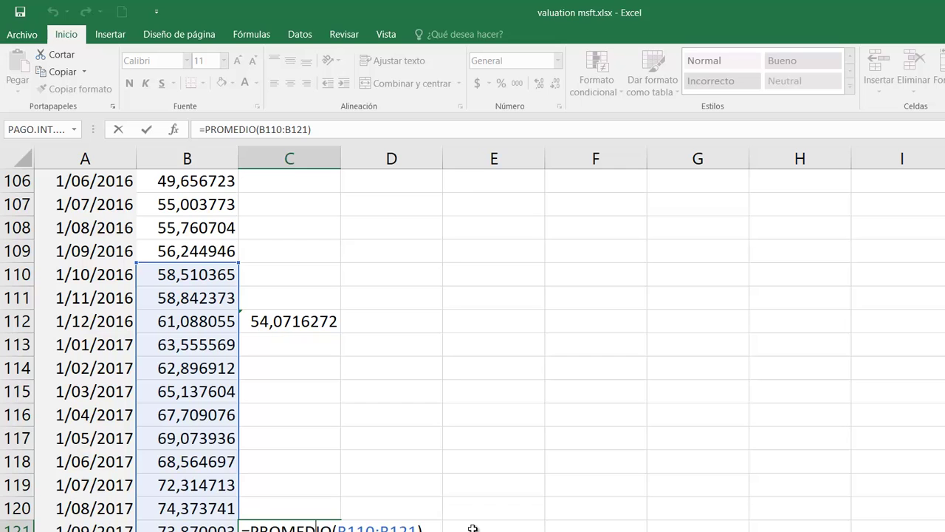
pyautogui.press('Return')
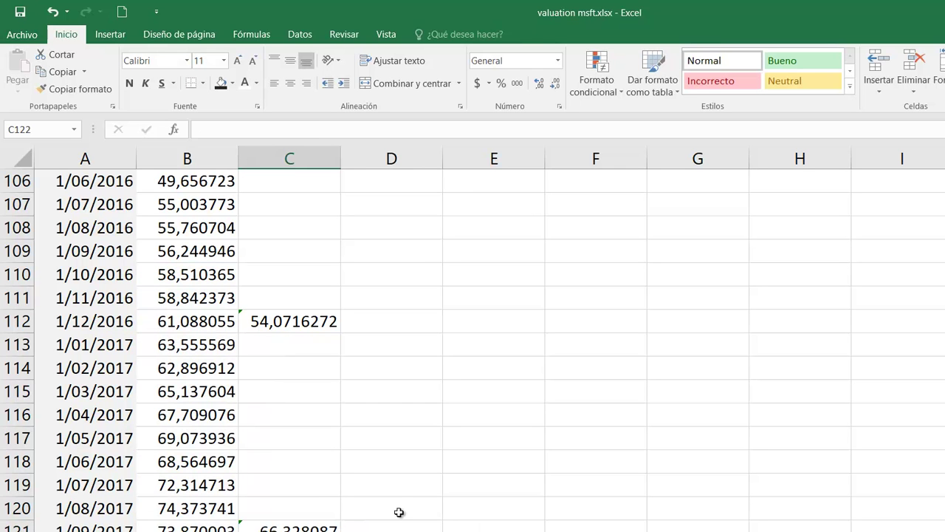
pyautogui.scroll(16, 399, 512)
pyautogui.scroll(19, 398, 512)
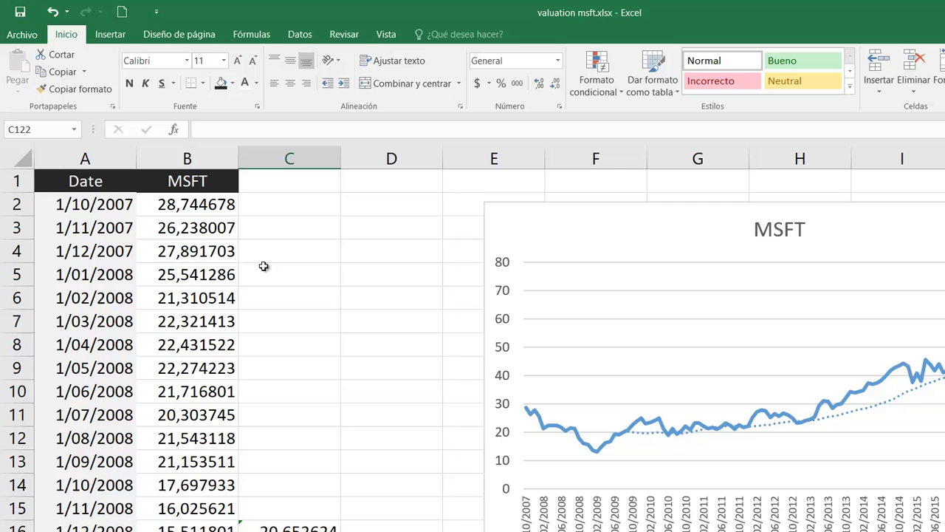
# Step: Enter the header Y-Ave-Price in C1
pyautogui.click(297, 178)
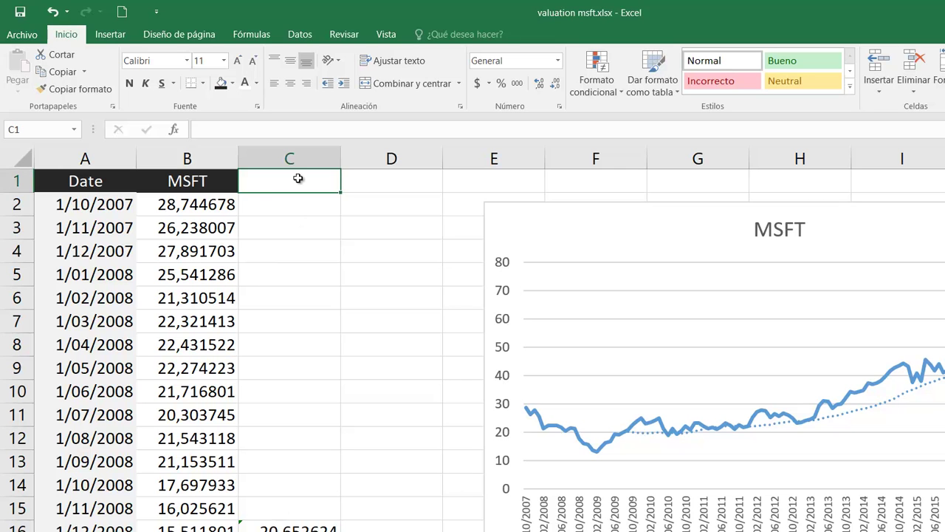
pyautogui.write('PRice')
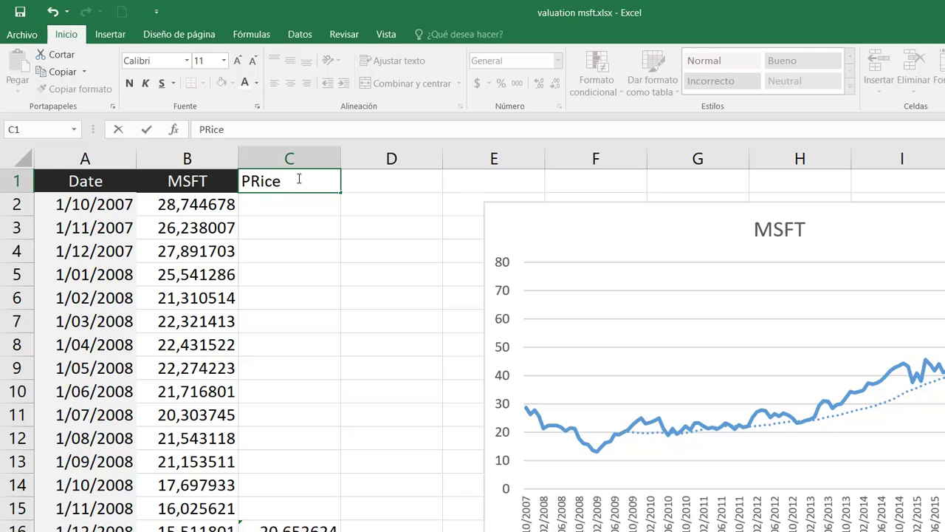
pyautogui.press('BackSpace')
pyautogui.press('BackSpace')
pyautogui.press('BackSpace')
pyautogui.press('BackSpace')
pyautogui.press('BackSpace')
pyautogui.write('Y-Ave')
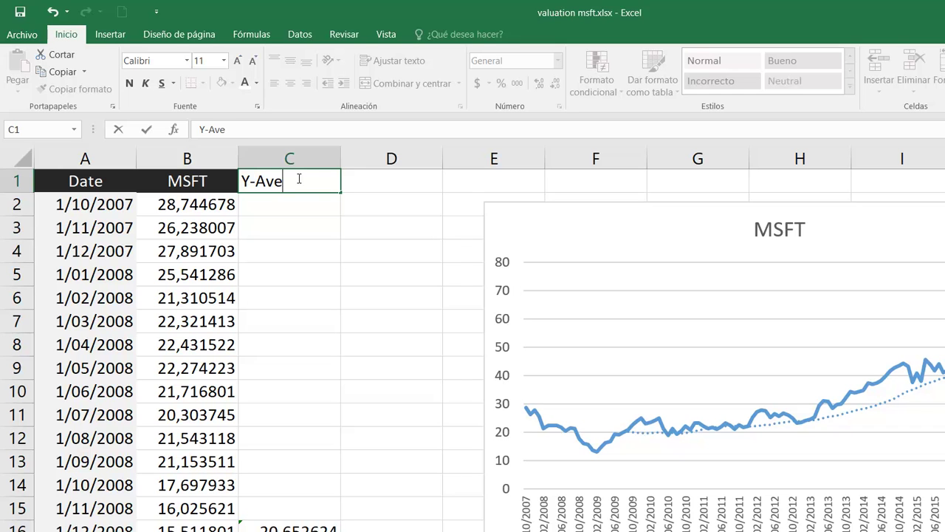
pyautogui.write('-Price')
pyautogui.press('Return')
# Step: Copy C1:C121 and insert a blank new worksheet
pyautogui.click(289, 158)
pyautogui.scroll(-20, 288, 332)
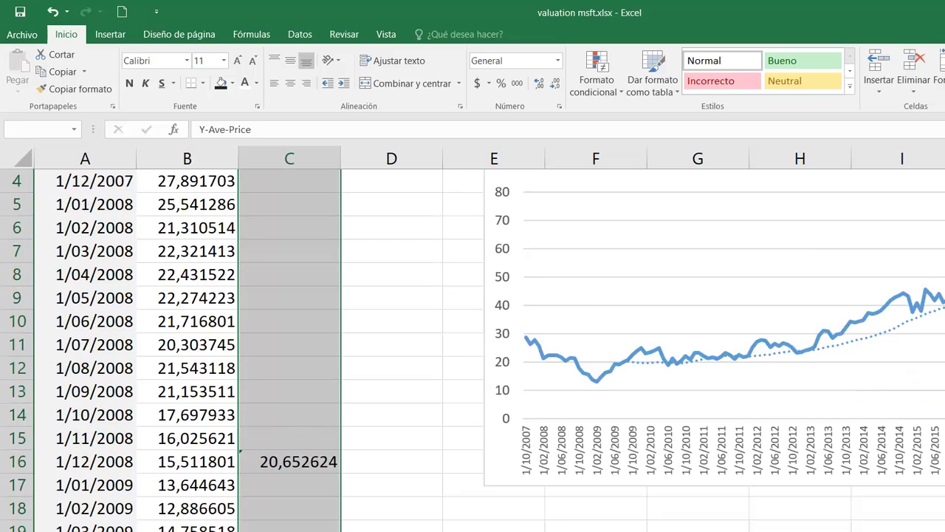
pyautogui.moveTo(289, 528); pyautogui.dragTo(303, 176)
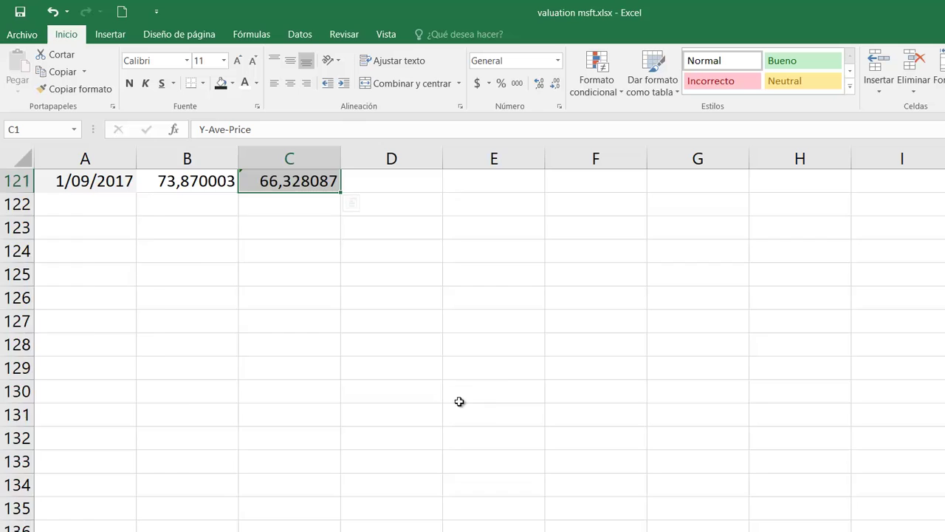
pyautogui.scroll(20, 496, 416)
pyautogui.scroll(18, 496, 418)
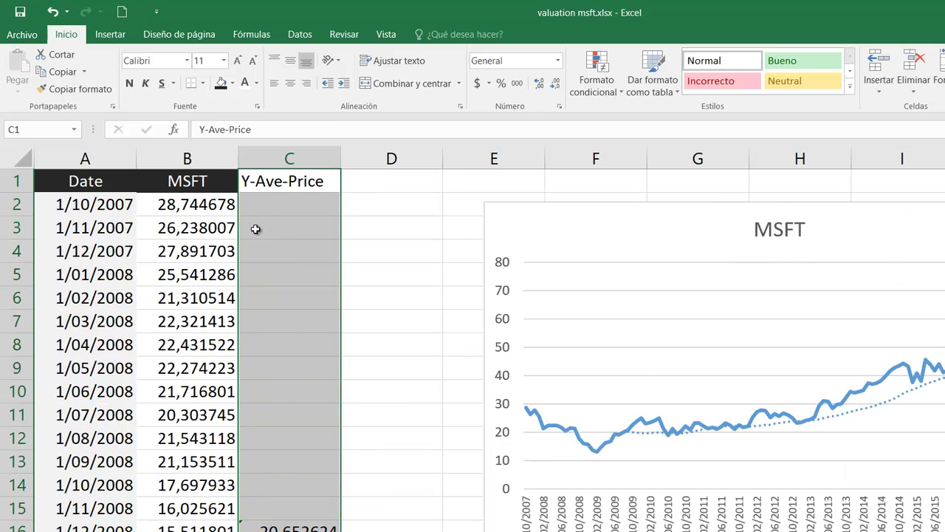
pyautogui.hotkey('ctrl', 'c')
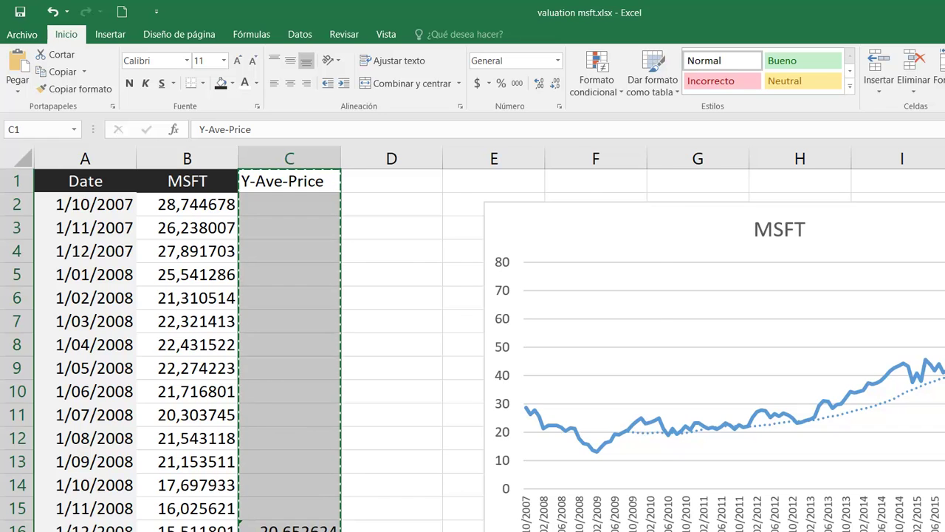
pyautogui.hotkey('shift', 'F11')
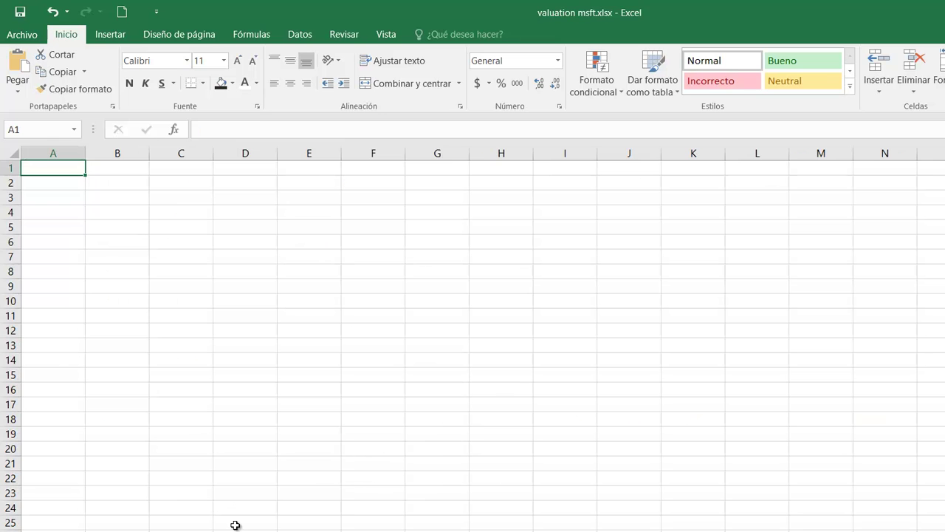
# Step: Paste the copied Y-Ave-Price column as values at B2 of the new sheet
pyautogui.rightClick(133, 181)
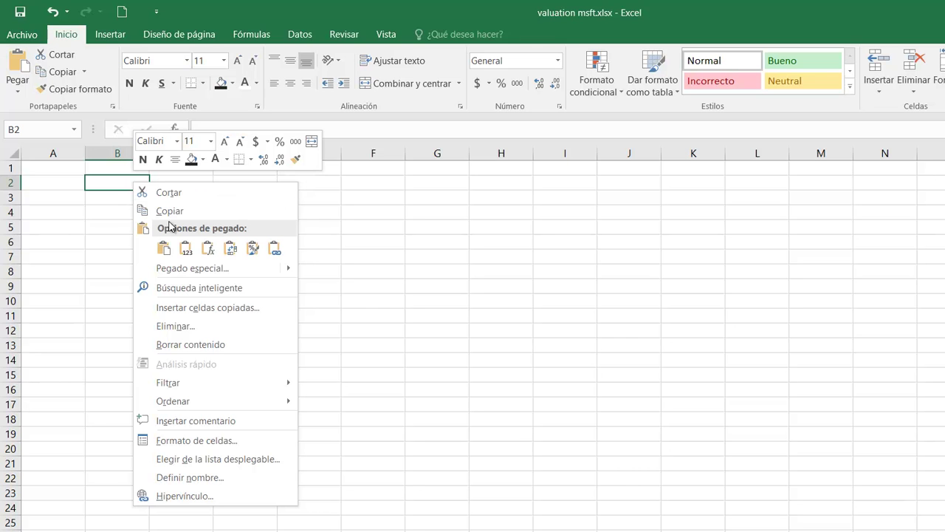
pyautogui.click(185, 248)
pyautogui.click(21, 91)
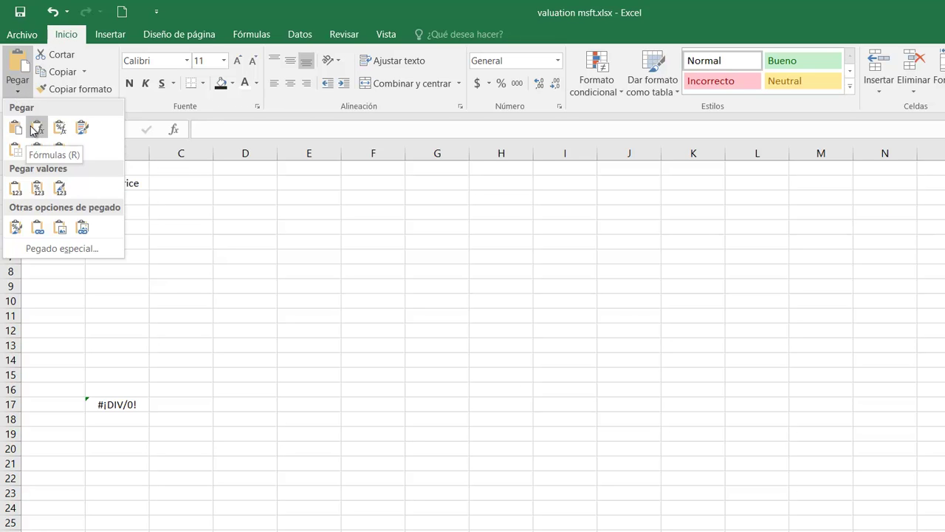
pyautogui.click(16, 190)
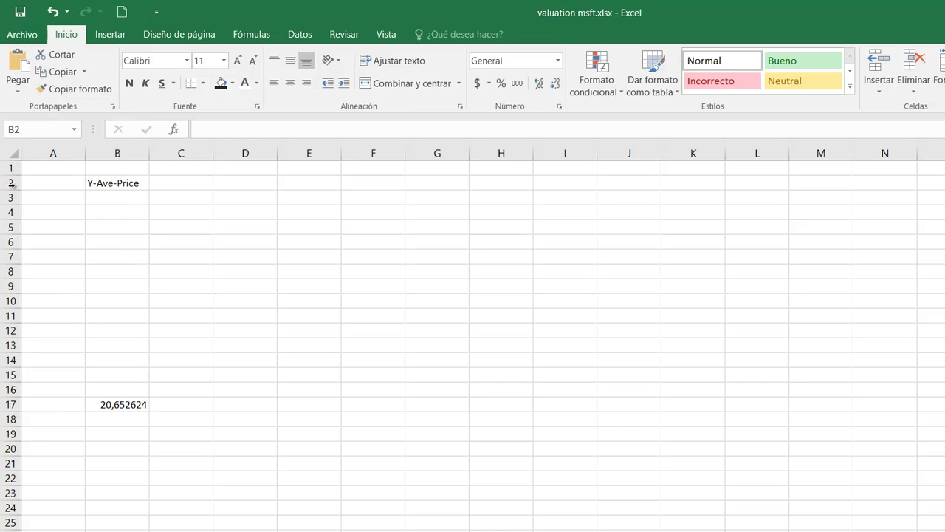
pyautogui.click(112, 244)
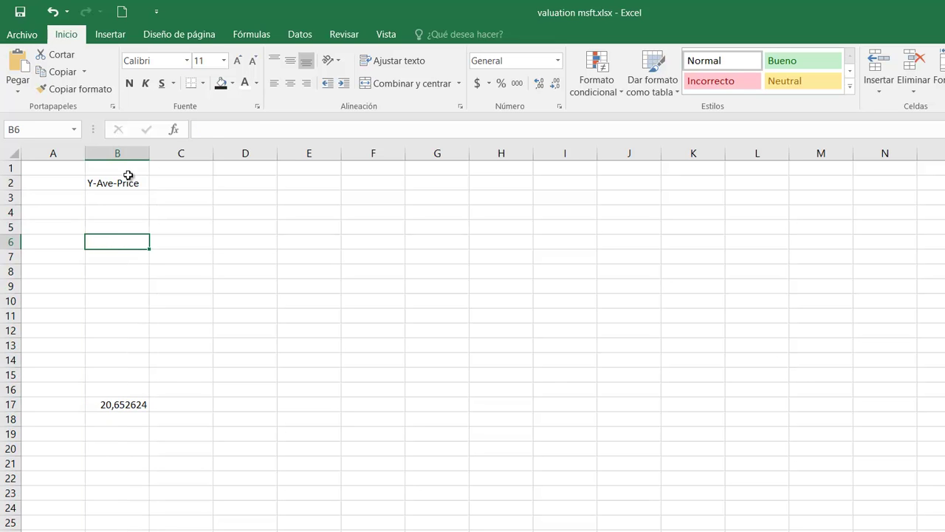
pyautogui.click(120, 404)
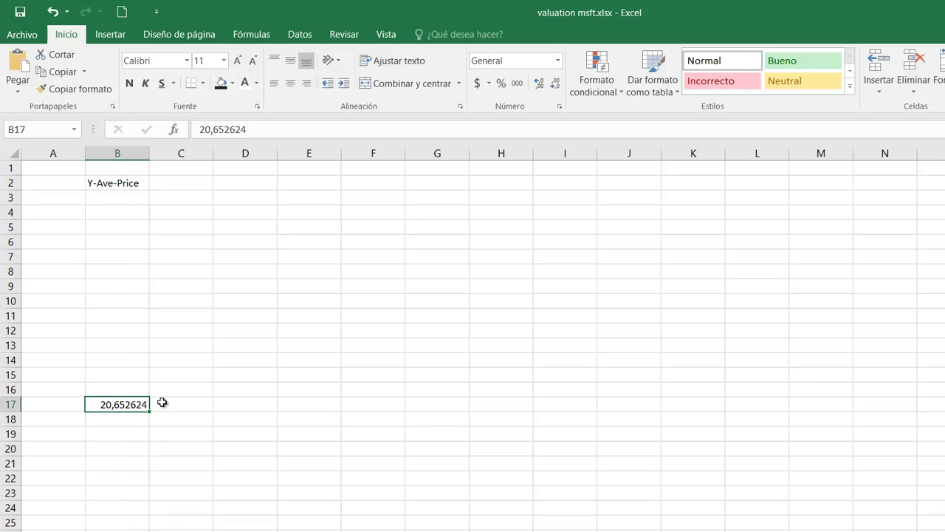
pyautogui.doubleClick(122, 405)
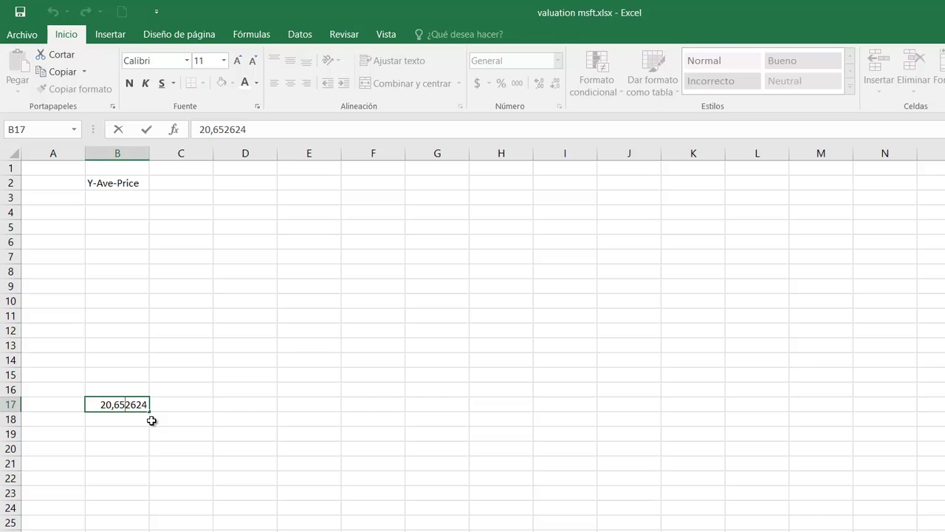
pyautogui.press('Return')
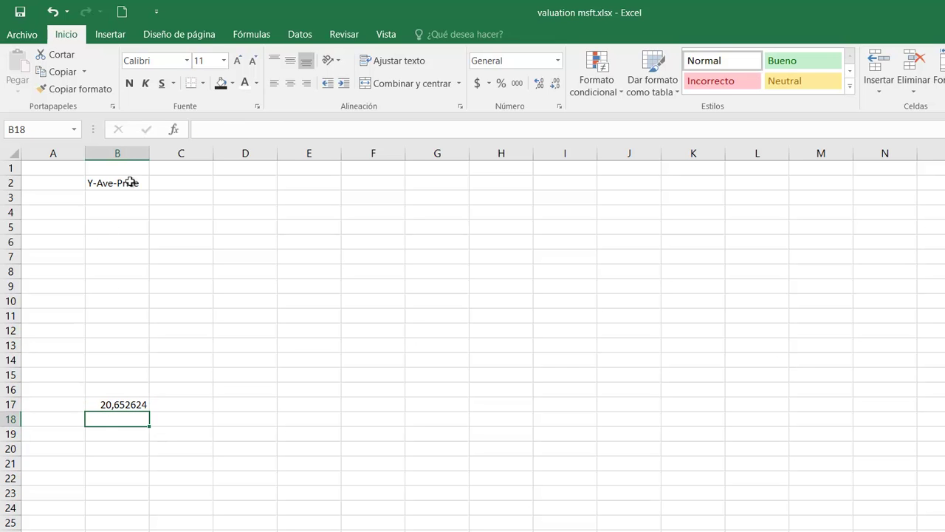
pyautogui.moveTo(130, 182)
pyautogui.mouseDown()
pyautogui.moveTo(118, 529)
pyautogui.moveTo(102, 523)
pyautogui.moveTo(135, 56)
pyautogui.moveTo(116, 178)
pyautogui.mouseUp()
pyautogui.scroll(5, 320, 345)
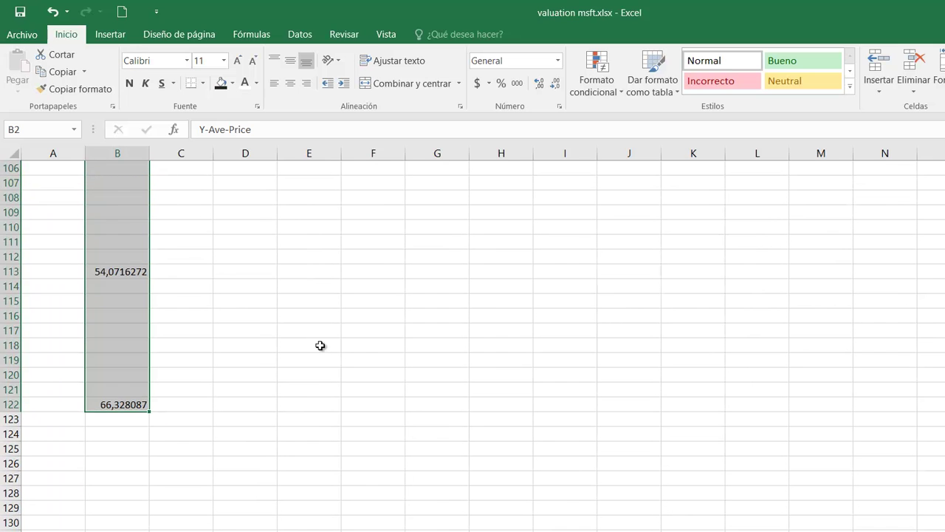
pyautogui.scroll(20, 320, 346)
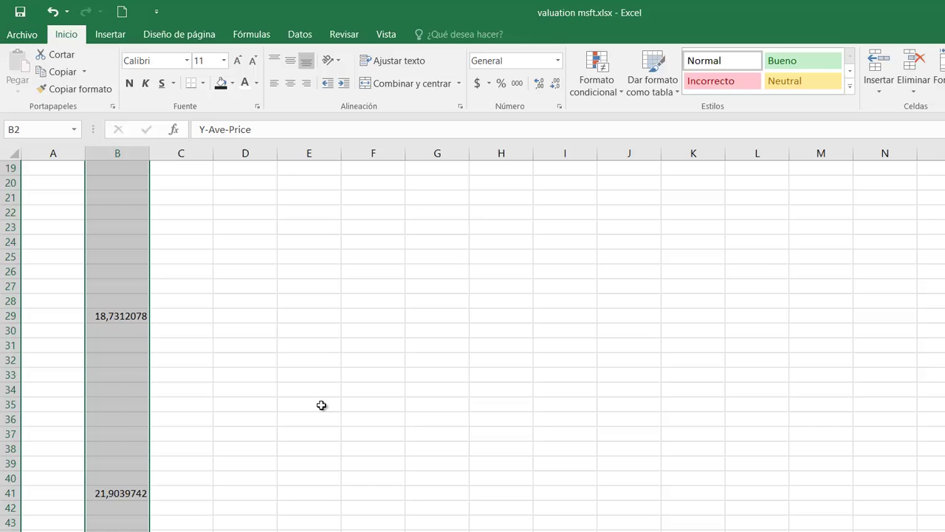
# Step: Add a filter, widen column B and uncheck (Vacías) to show only the ten yearly averages
pyautogui.scroll(6, 321, 405)
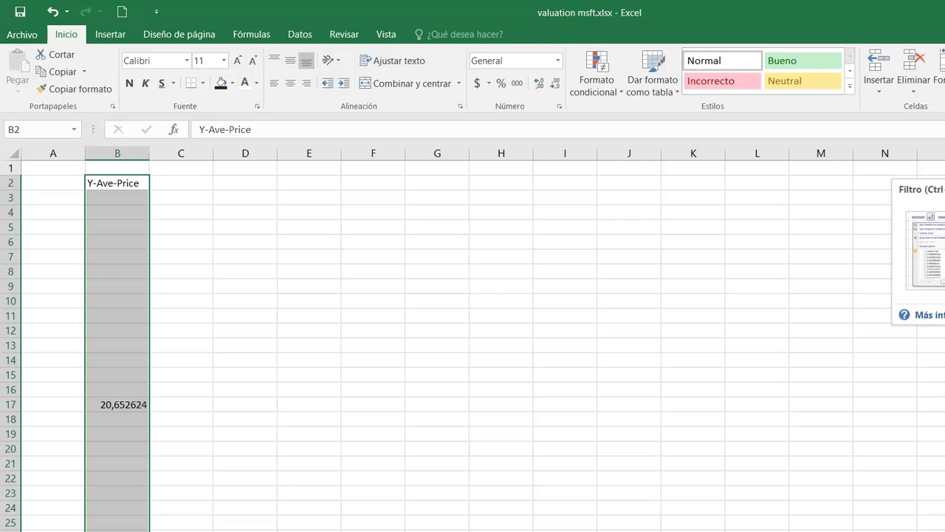
pyautogui.hotkey('ctrl', 'shift', 'l')
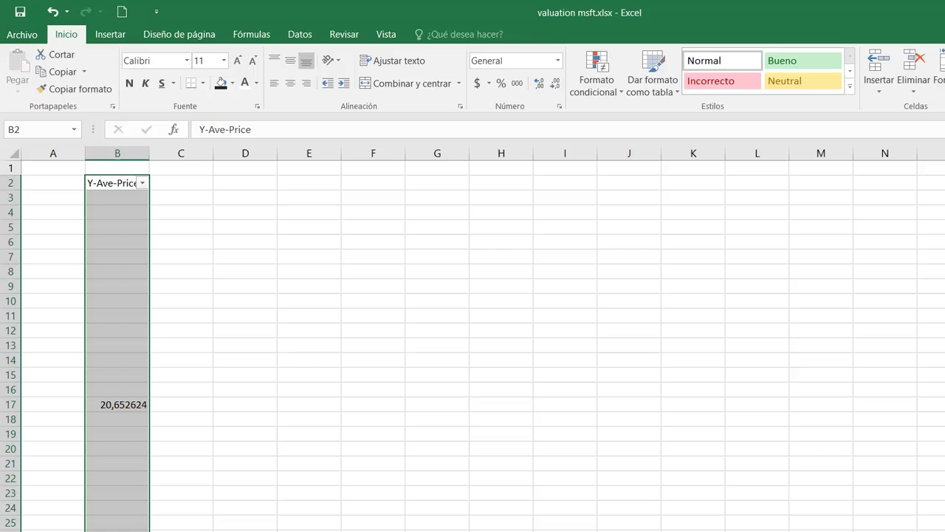
pyautogui.moveTo(151, 152); pyautogui.dragTo(181, 153)
pyautogui.click(174, 184)
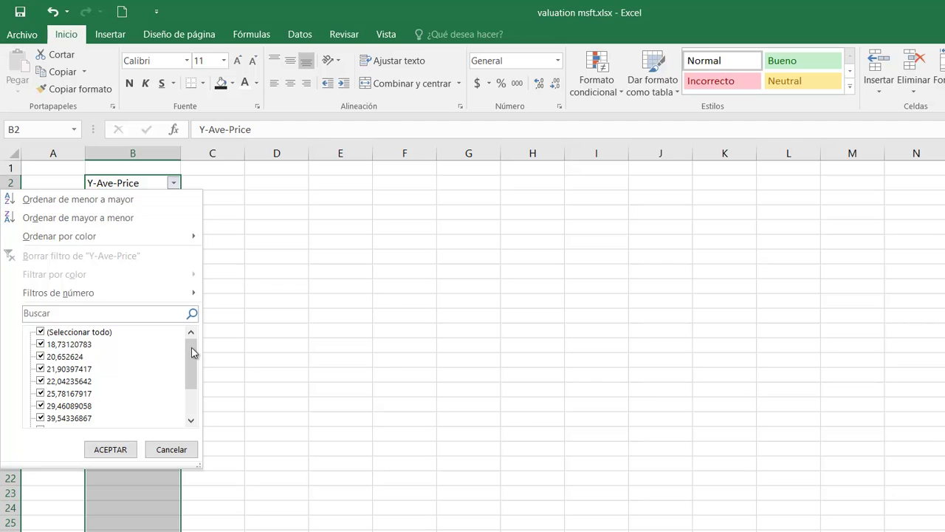
pyautogui.moveTo(192, 354); pyautogui.dragTo(190, 407)
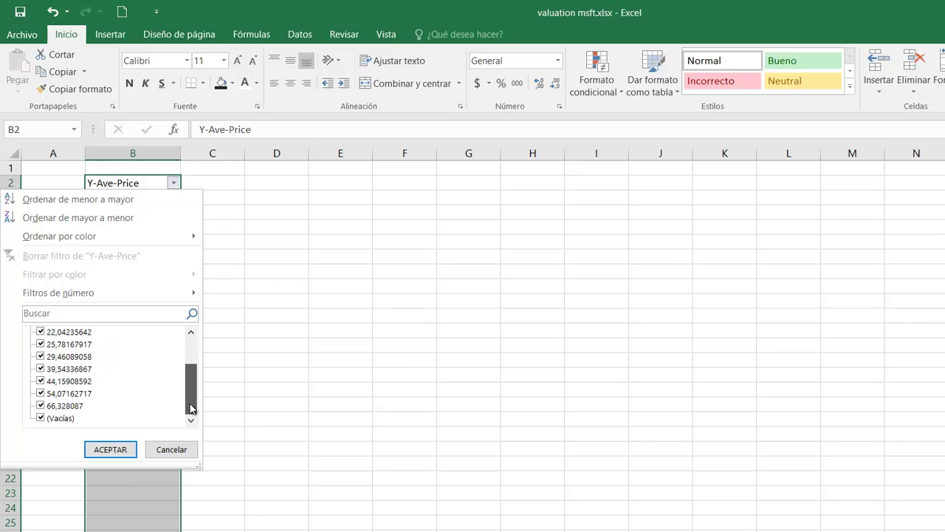
pyautogui.click(41, 418)
pyautogui.click(111, 449)
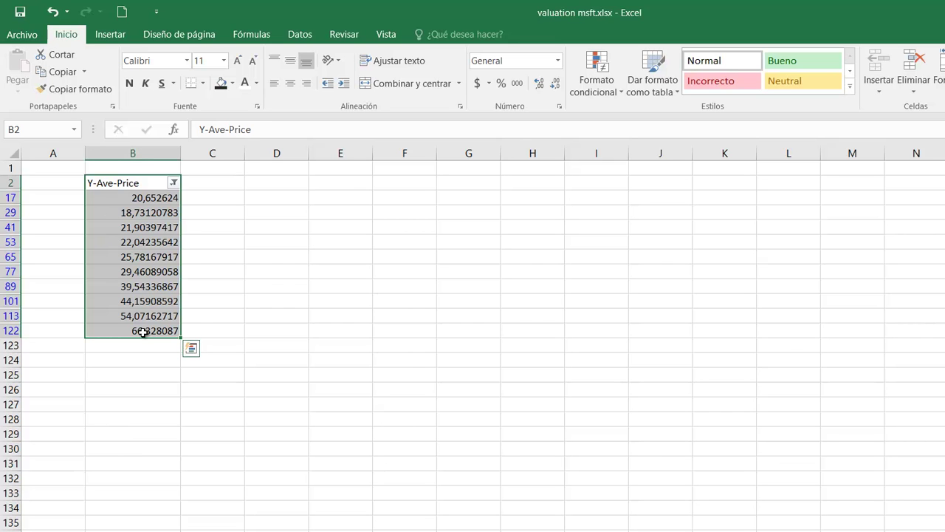
# Step: Copy the visible header and averages and paste them as values starting at B127
pyautogui.moveTo(147, 179); pyautogui.dragTo(144, 333)
pyautogui.hotkey('ctrl', 'c')
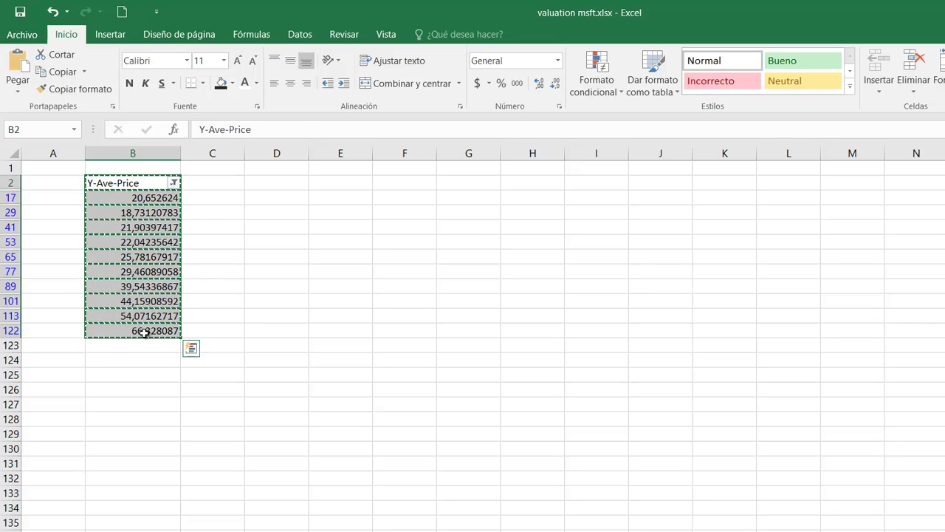
pyautogui.rightClick(140, 402)
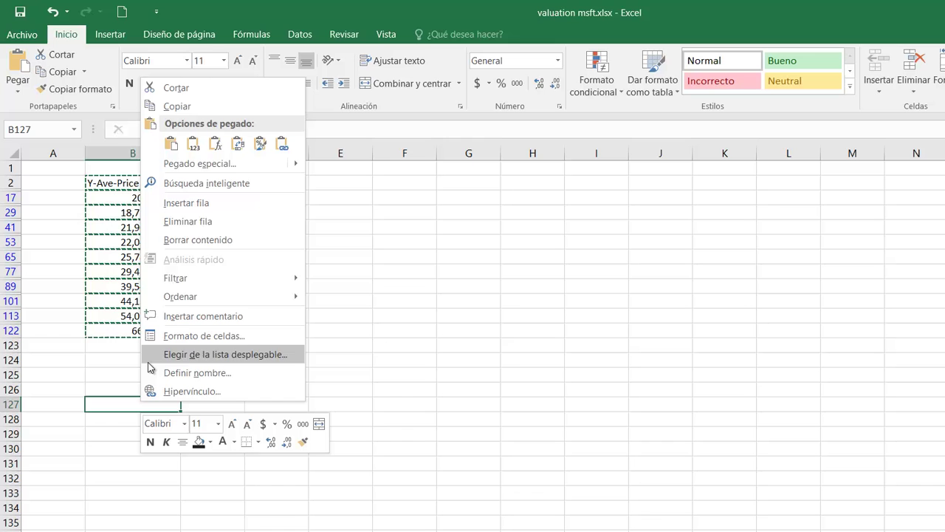
pyautogui.click(194, 146)
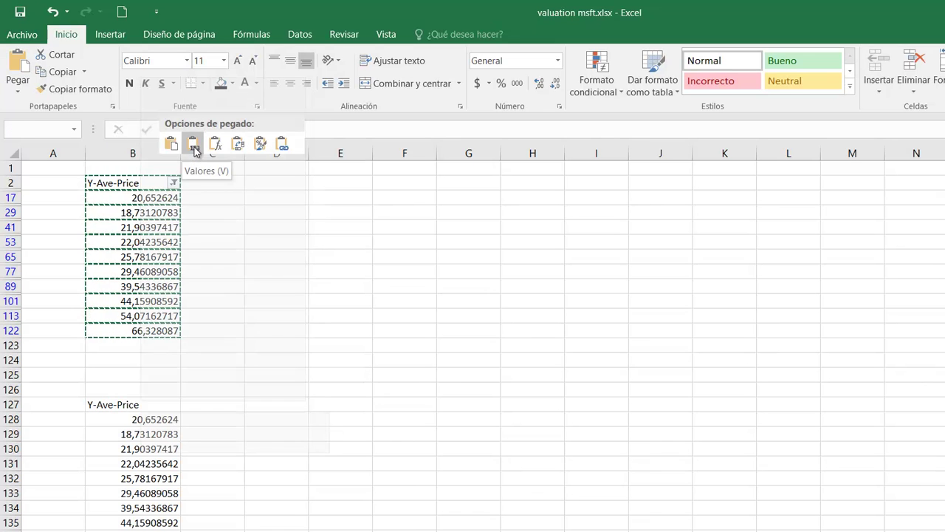
pyautogui.click(206, 422)
pyautogui.click(153, 432)
pyautogui.press('Down')
pyautogui.press('Down')
pyautogui.press('Down')
pyautogui.press('Down')
pyautogui.press('Down')
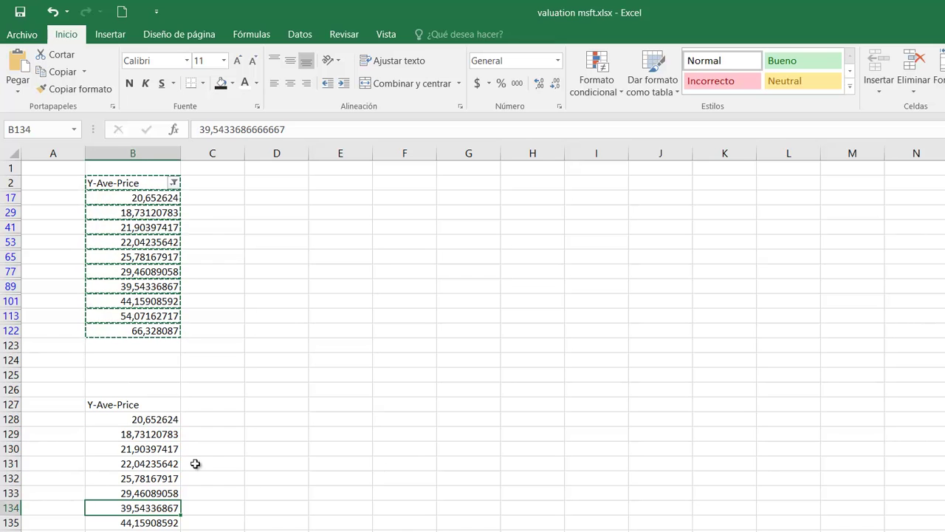
pyautogui.click(184, 433)
pyautogui.click(132, 418)
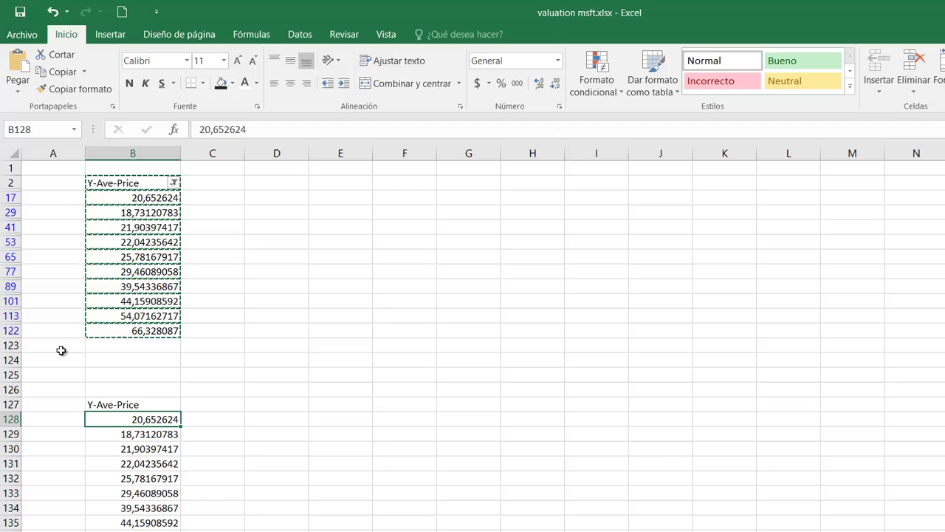
# Step: Enter years 2008 and 2009 in A128:A129 beside the first two averages
pyautogui.click(68, 418)
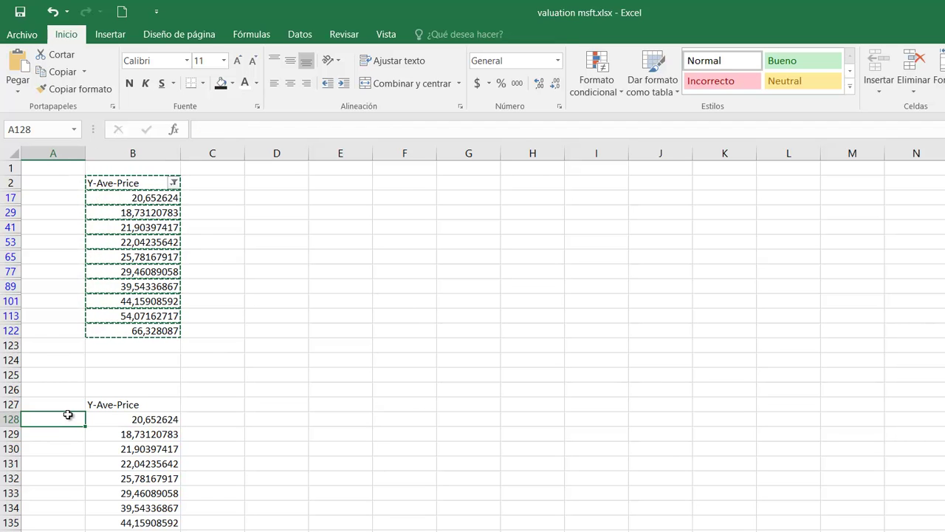
pyautogui.doubleClick(69, 416)
pyautogui.write('2008')
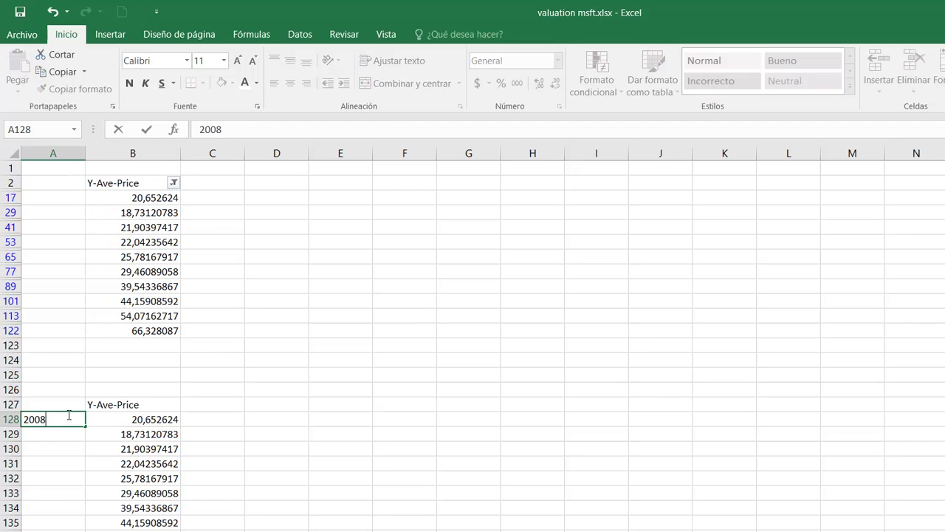
pyautogui.press('Return')
pyautogui.write('2009')
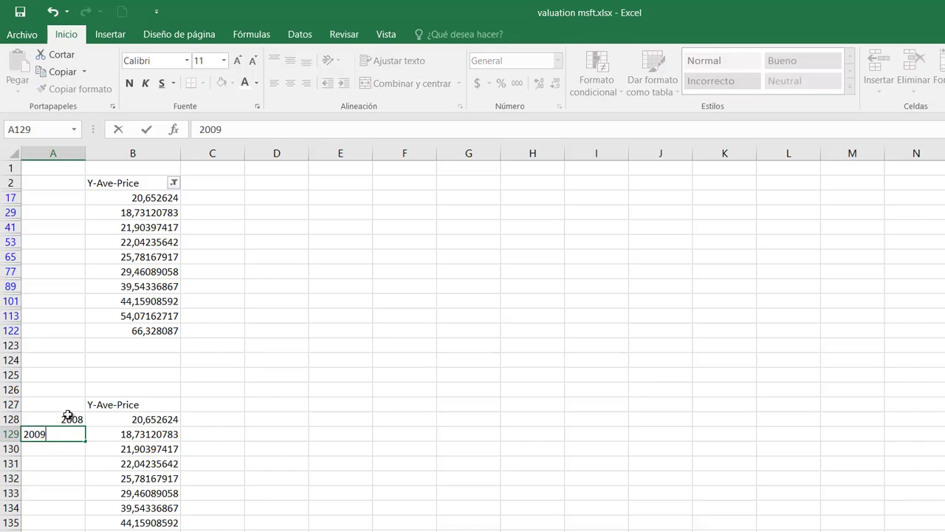
pyautogui.press('Return')
pyautogui.moveTo(68, 415); pyautogui.dragTo(69, 435)
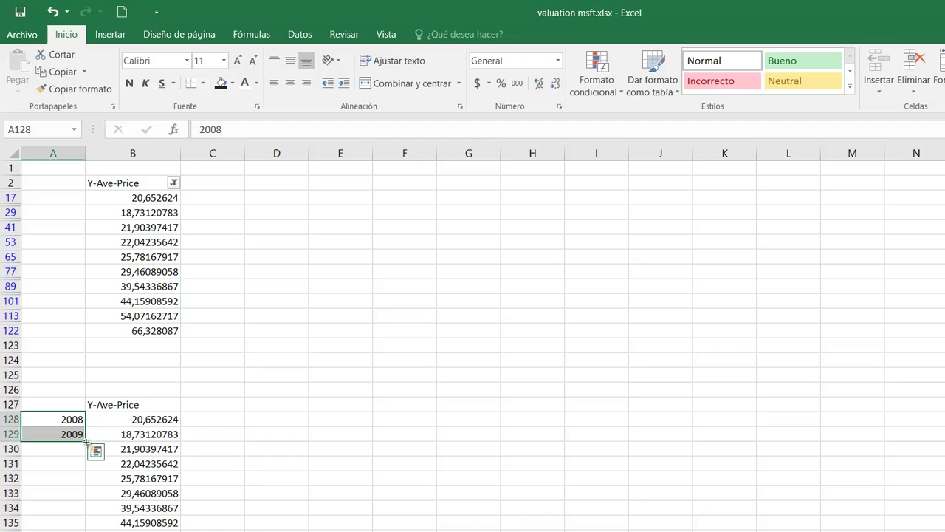
pyautogui.moveTo(86, 442)
pyautogui.mouseDown()
pyautogui.moveTo(87, 458)
pyautogui.moveTo(89, 447)
pyautogui.mouseUp()
pyautogui.click(77, 445)
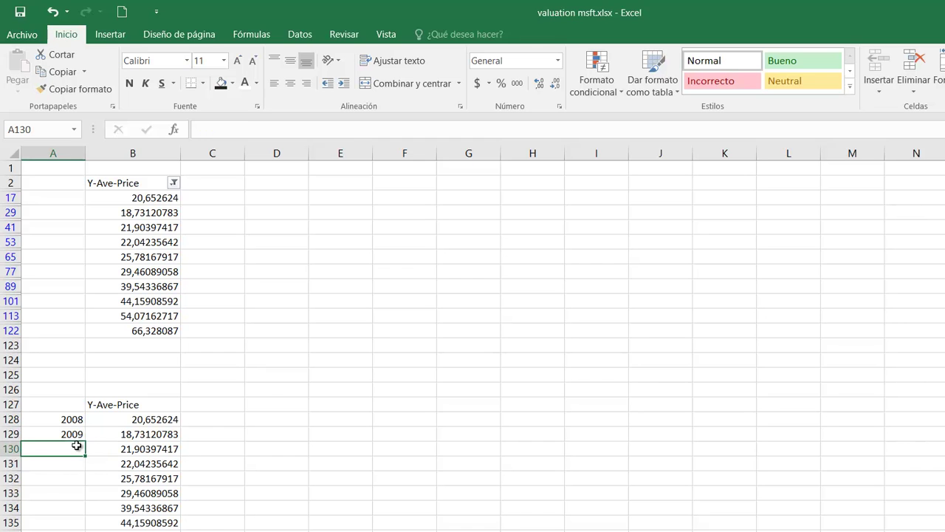
# Step: Fill A130:A137 with the years 2010 through 2016 followed by TTM
pyautogui.write('2010')
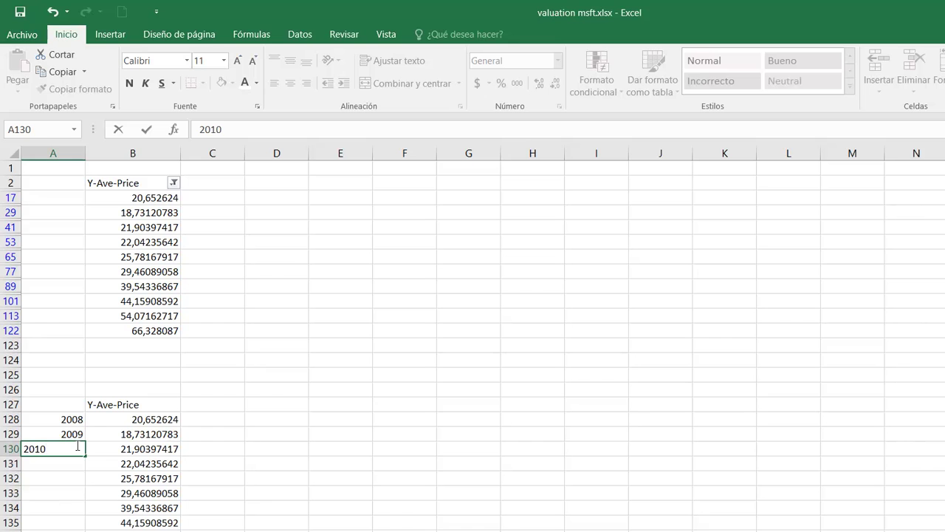
pyautogui.press('Return')
pyautogui.write('2011')
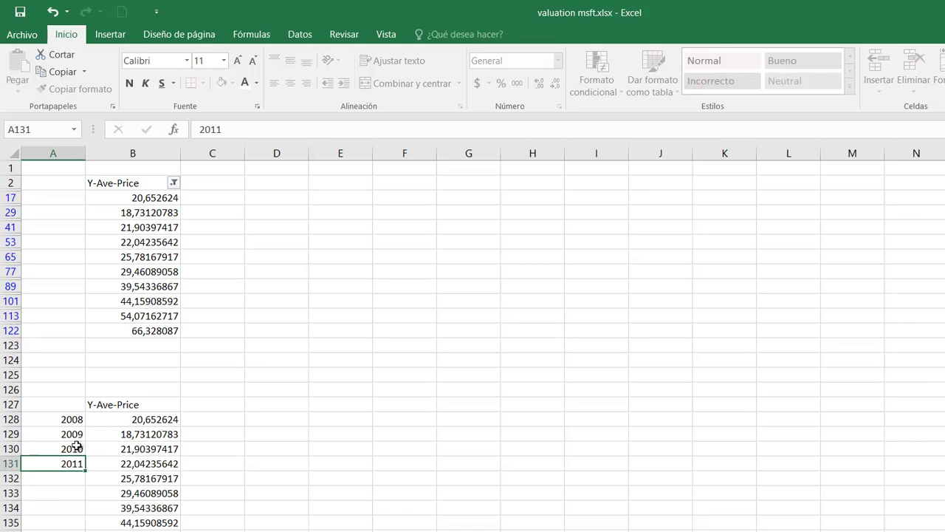
pyautogui.press('Return')
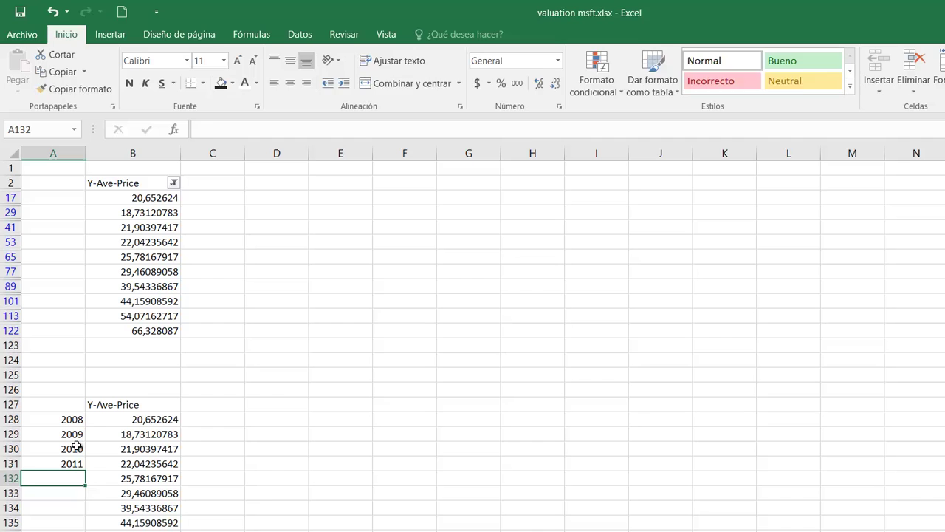
pyautogui.write('2012')
pyautogui.press('Return')
pyautogui.write('2013')
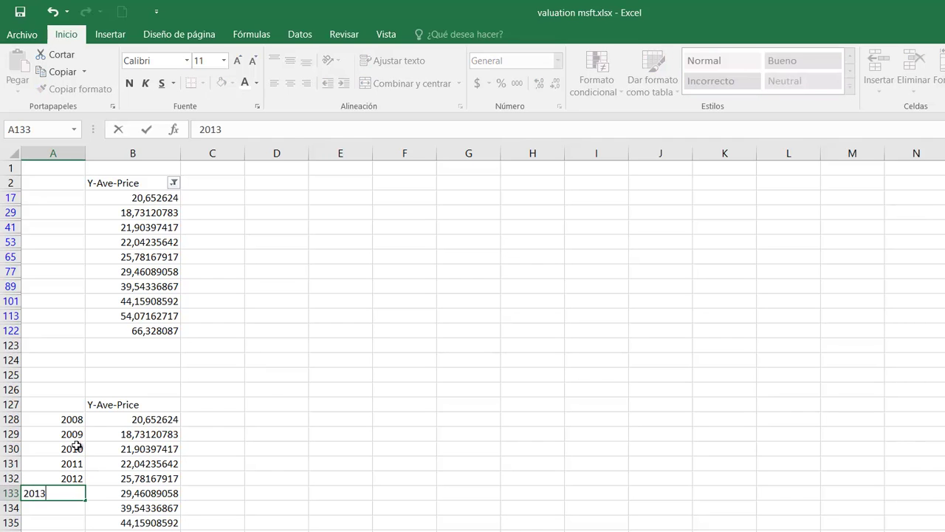
pyautogui.press('Return')
pyautogui.write('2014')
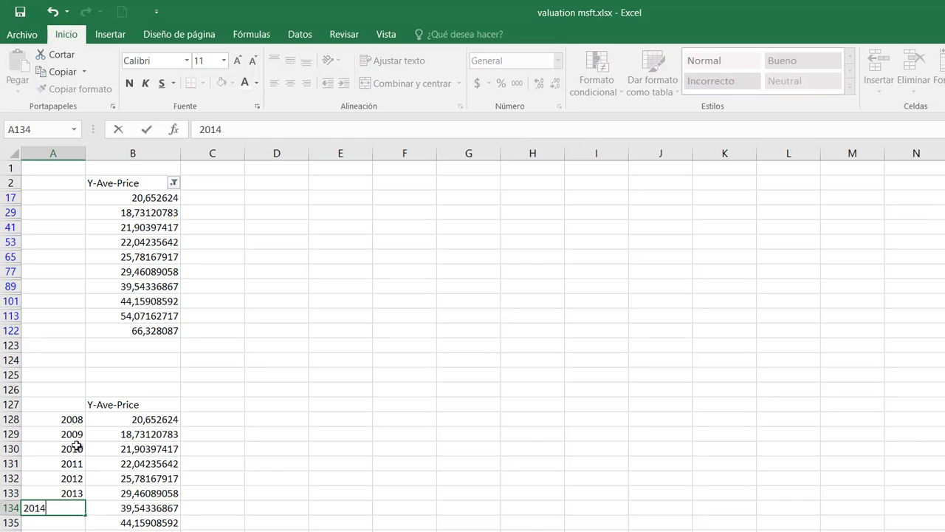
pyautogui.press('Return')
pyautogui.write('2015')
pyautogui.press('Return')
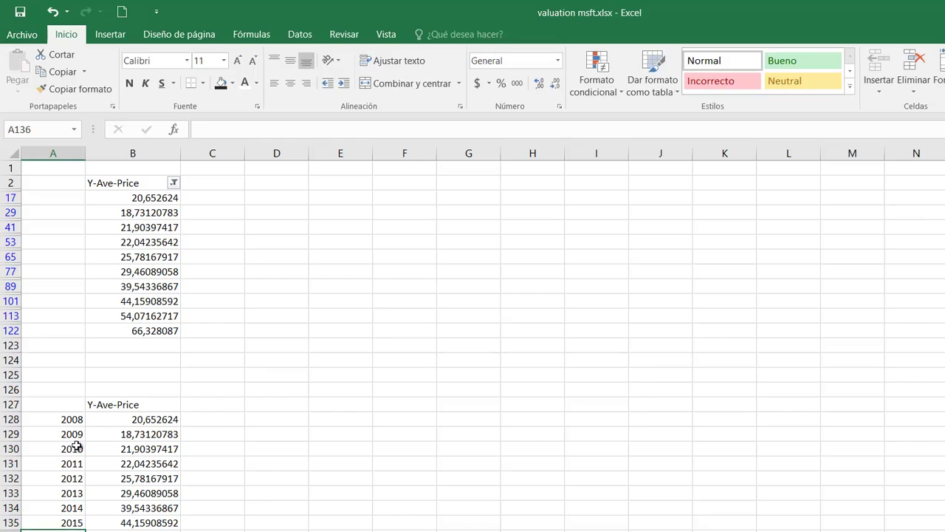
pyautogui.write('2016')
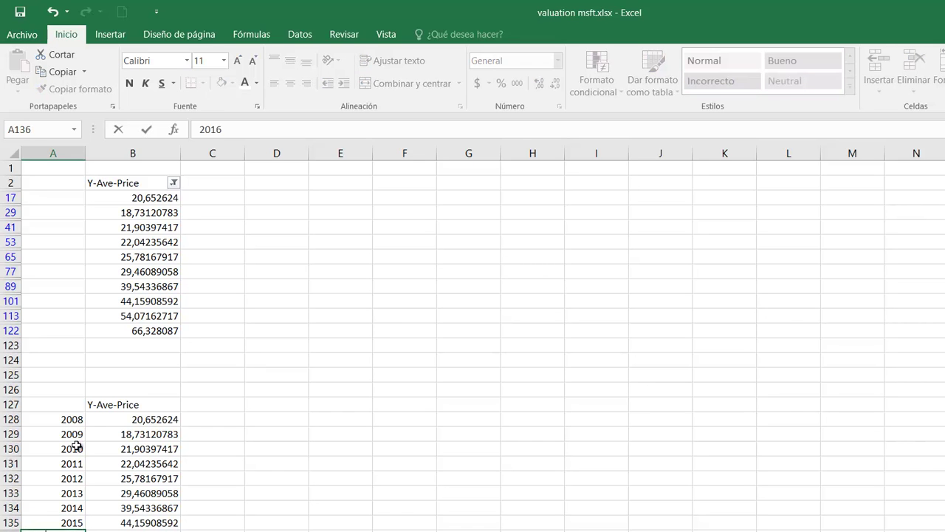
pyautogui.press('Return')
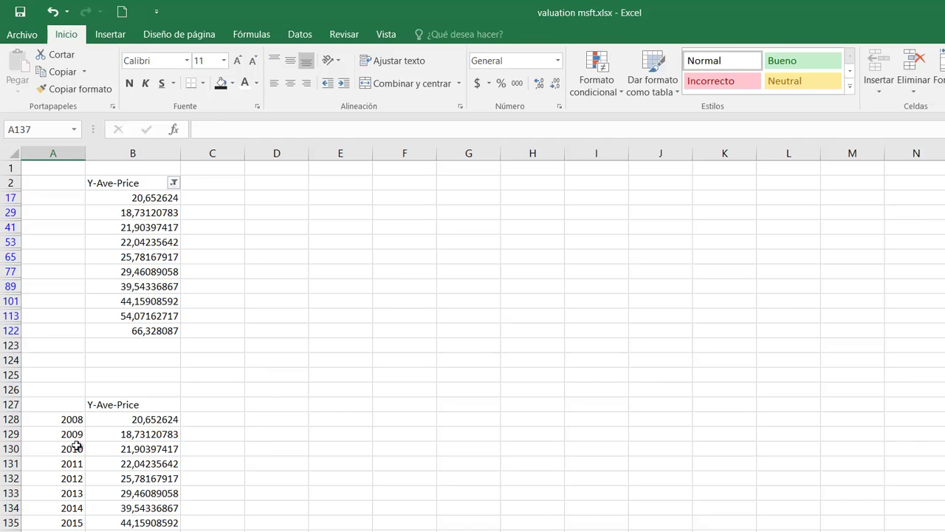
pyautogui.write('TT')
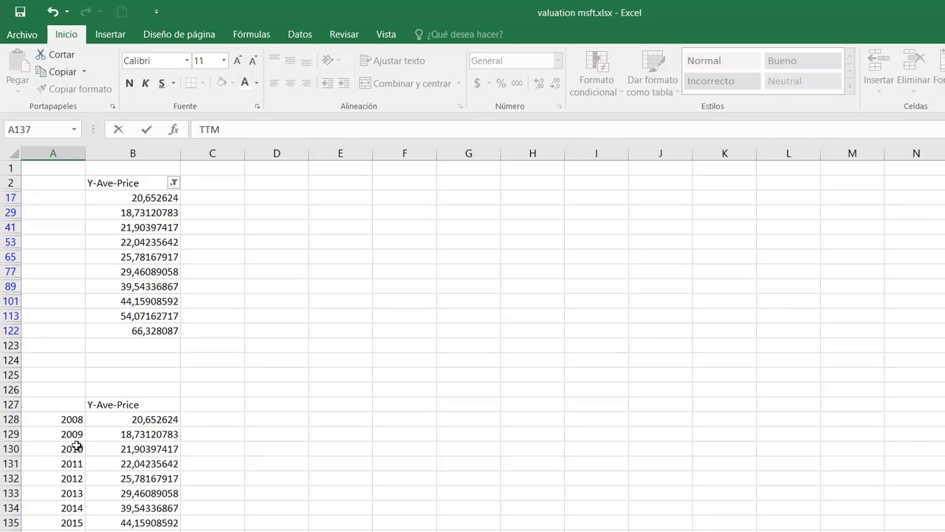
pyautogui.write('M')
pyautogui.press('Return')
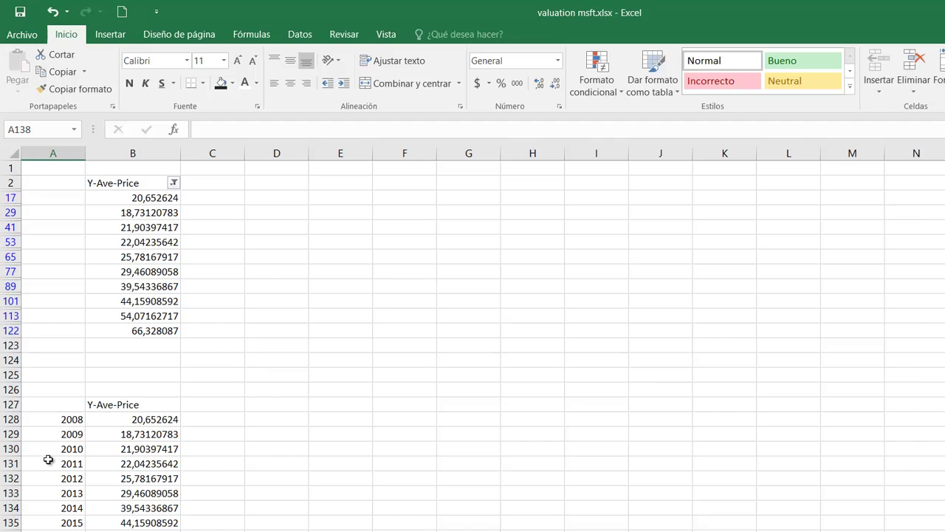
# Step: Enter the heading 'years' in A127
pyautogui.click(72, 408)
pyautogui.write('ye')
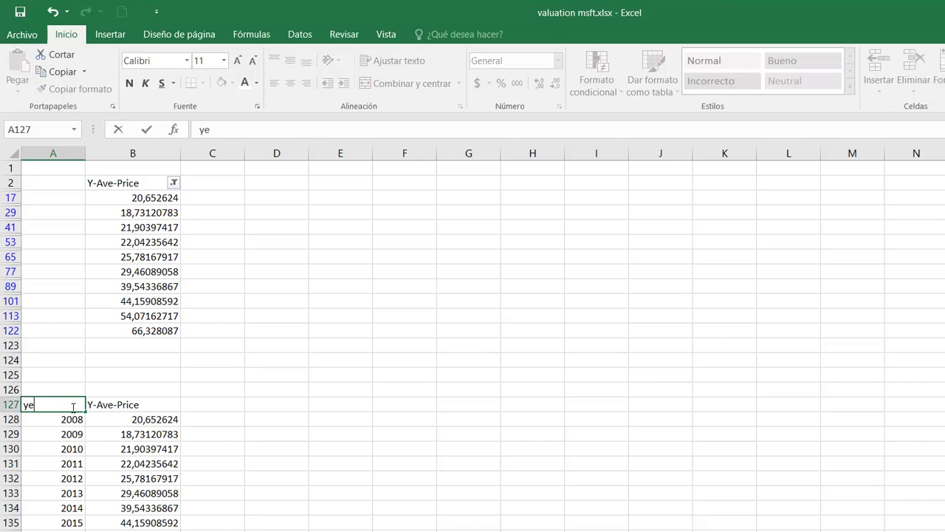
pyautogui.write('ars')
pyautogui.press('Return')
# Step: Rename the B127 heading from Y-Ave-Price to Average Price
pyautogui.press('Up')
pyautogui.press('Right')
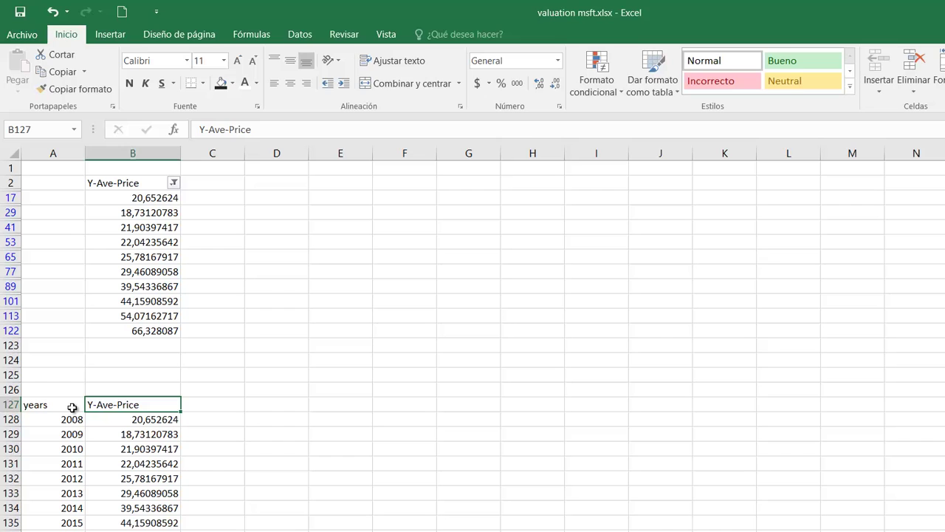
pyautogui.write('Avega')
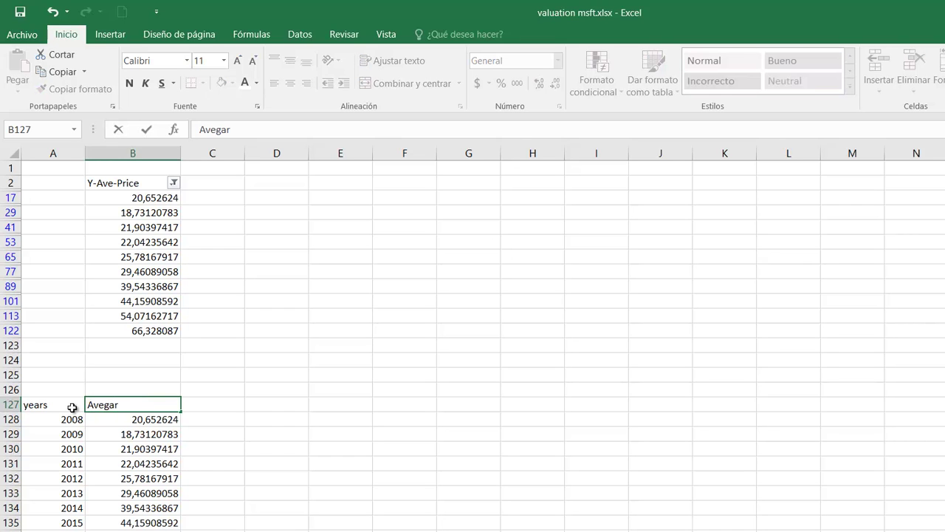
pyautogui.write('r')
pyautogui.press('BackSpace')
pyautogui.press('BackSpace')
pyautogui.press('BackSpace')
pyautogui.write('rage Price')
pyautogui.press('Return')
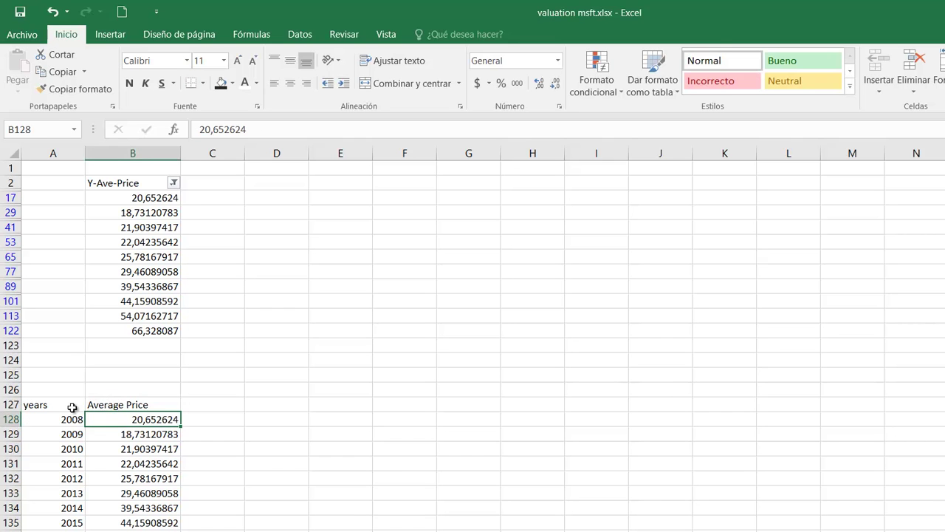
pyautogui.press('Up')
pyautogui.press('Left')
pyautogui.moveTo(71, 408); pyautogui.dragTo(148, 531)
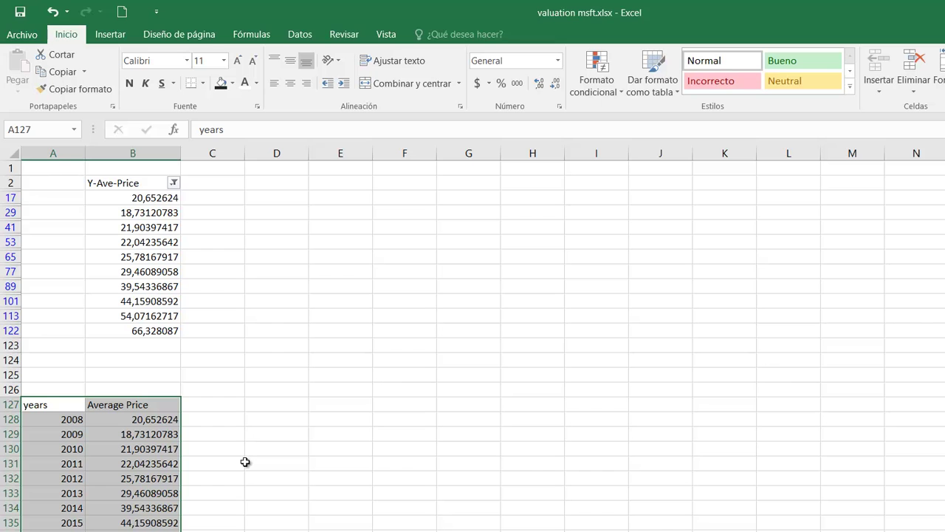
# Step: Paste the years and prices block transposed at E127, years in row 127, prices in row 128
pyautogui.hotkey('ctrl', 'c')
pyautogui.rightClick(326, 406)
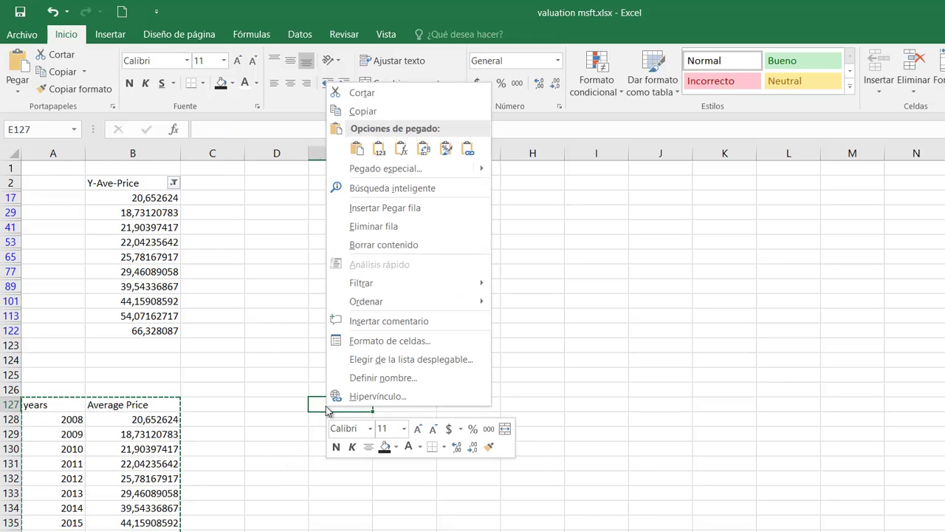
pyautogui.click(424, 149)
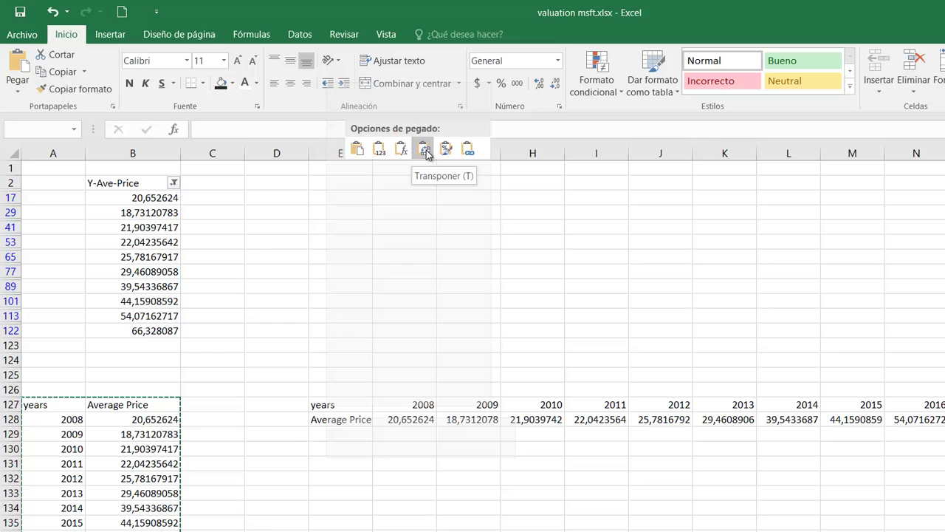
pyautogui.click(325, 404)
pyautogui.rightClick(334, 404)
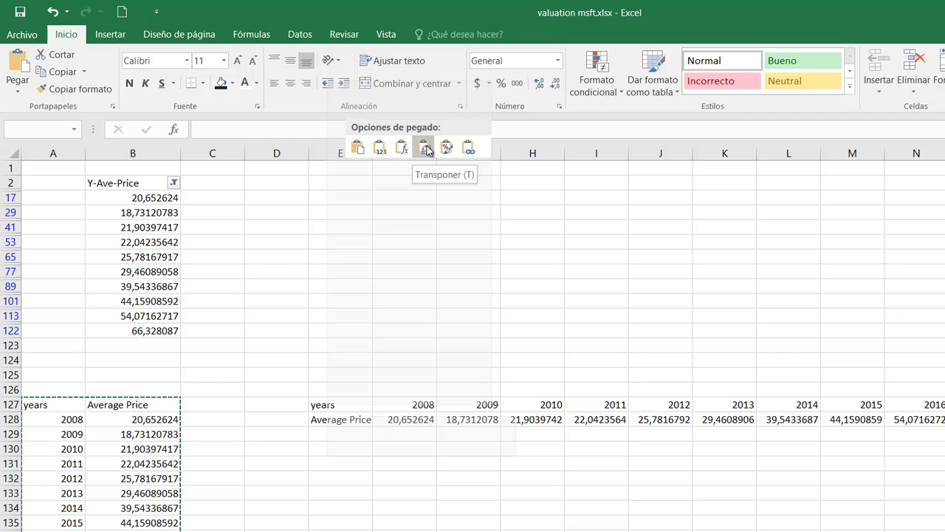
pyautogui.click(426, 149)
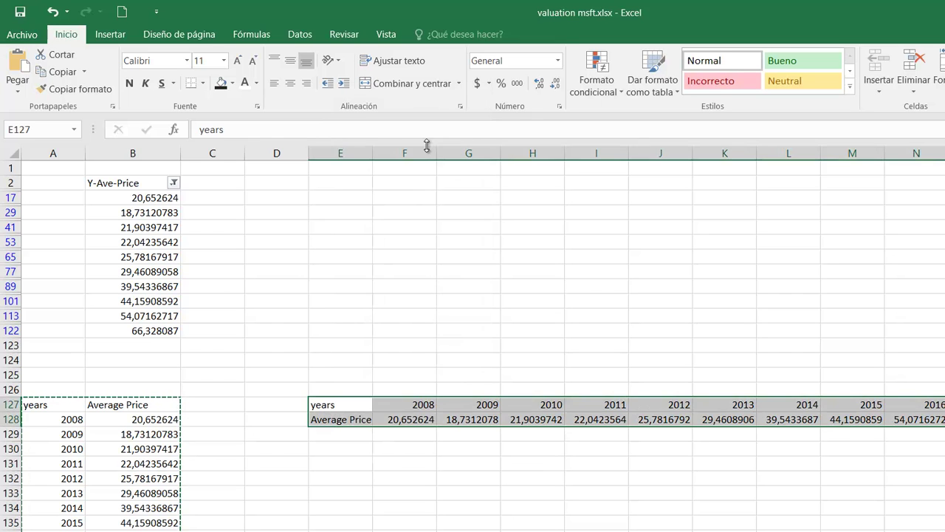
pyautogui.click(567, 481)
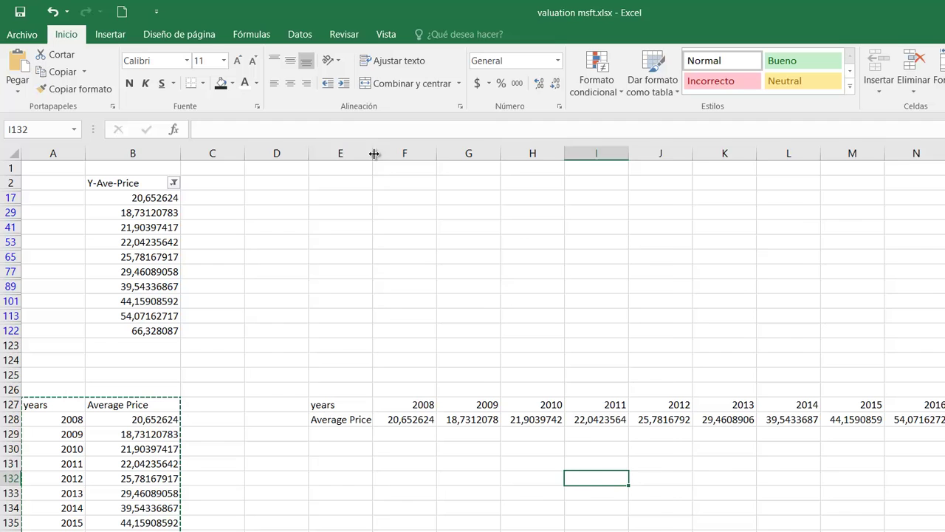
# Step: Widen column E and copy the transposed table E127:O128
pyautogui.moveTo(373, 154); pyautogui.dragTo(416, 159)
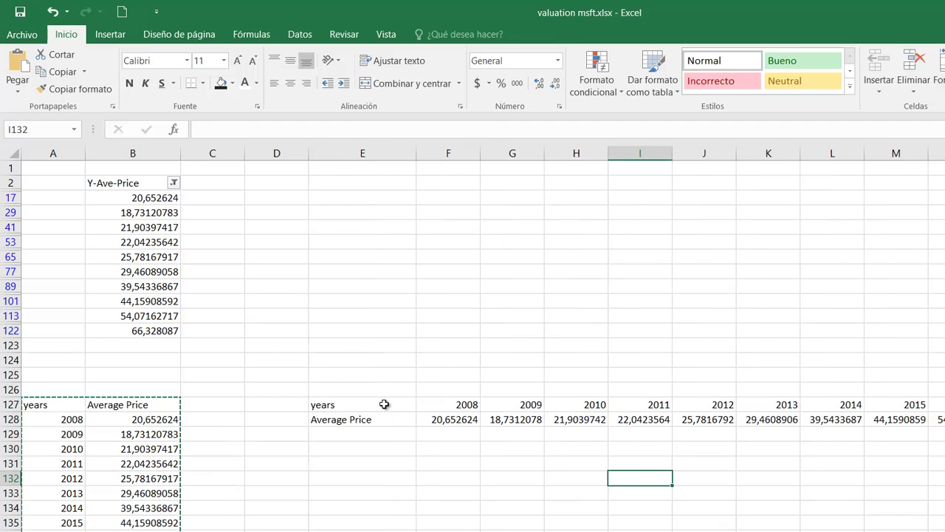
pyautogui.moveTo(385, 404); pyautogui.dragTo(944, 419)
pyautogui.hotkey('ctrl', 'c')
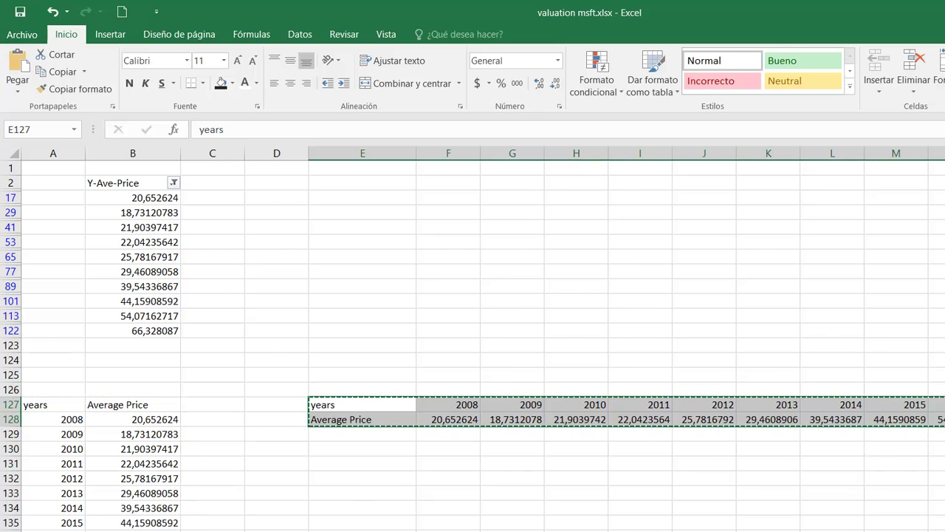
# Step: Paste the years and Average Price rows as values at A112 on the Key Ratios sheet
pyautogui.hotkey('ctrl', 'pageup')
pyautogui.scroll(-1, 226, 434)
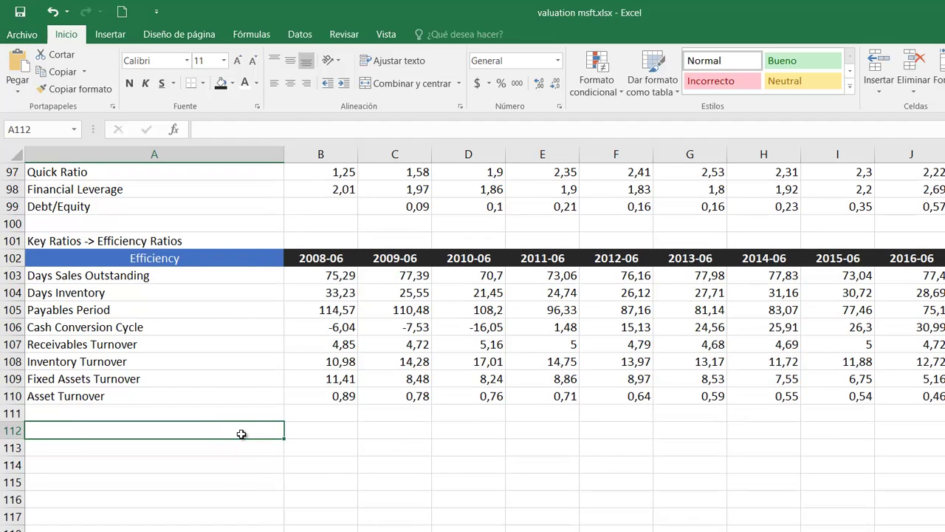
pyautogui.rightClick(258, 430)
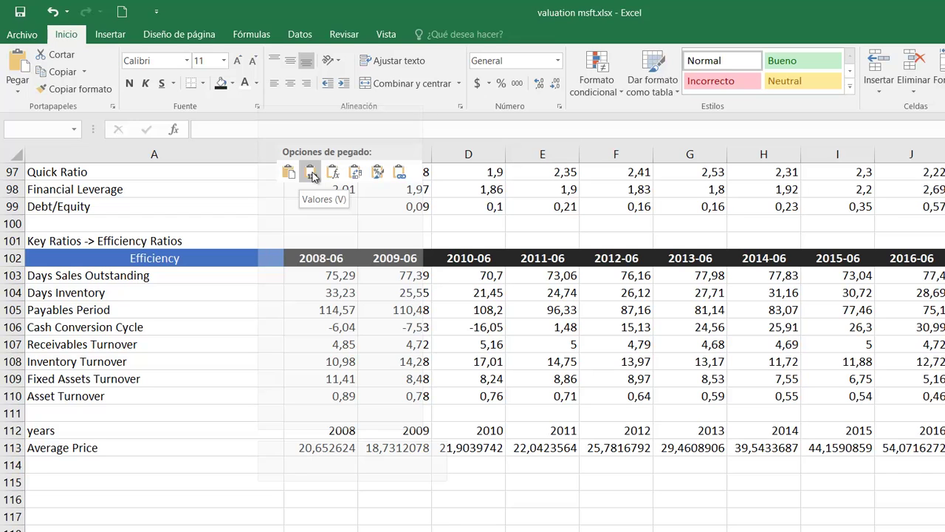
pyautogui.click(312, 176)
pyautogui.click(312, 176)
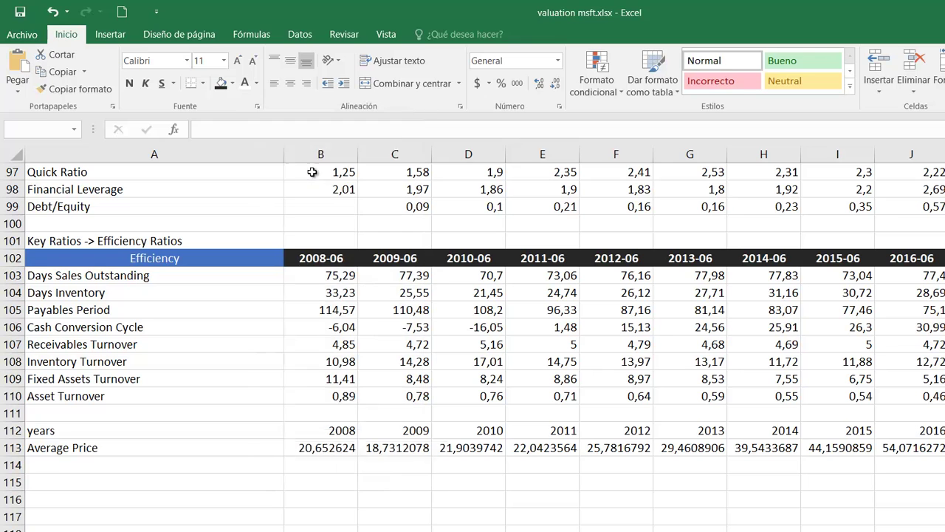
pyautogui.click(910, 499)
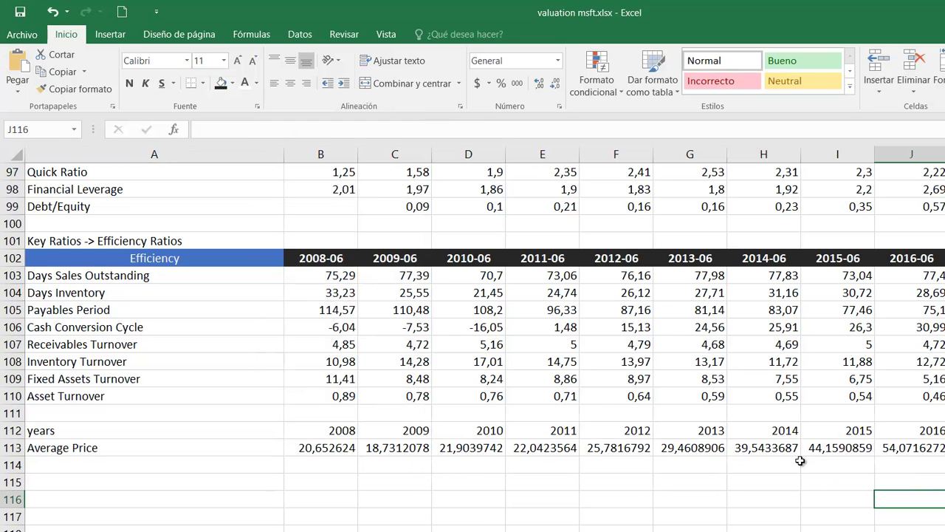
# Step: Verify the years row runs from 2008 to the TTM label in K112
pyautogui.click(332, 432)
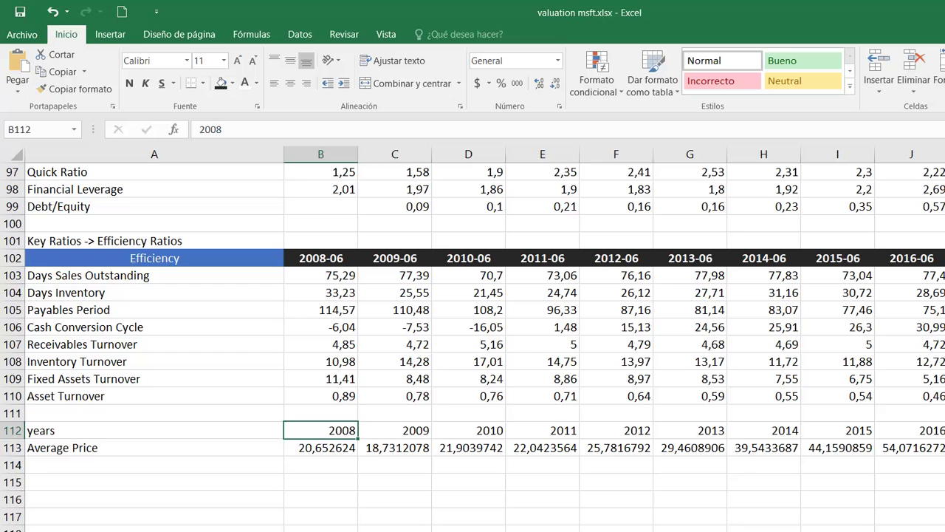
pyautogui.press('Right')
pyautogui.press('Right')
pyautogui.press('Right')
pyautogui.press('Right')
pyautogui.press('Right')
pyautogui.press('Right')
pyautogui.press('Right')
pyautogui.press('Right')
pyautogui.press('Right')
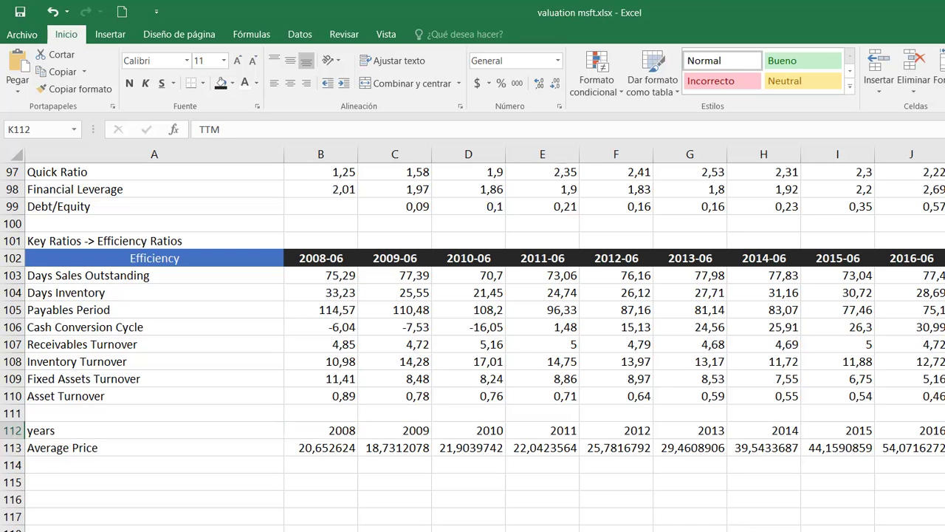
pyautogui.press('F2')
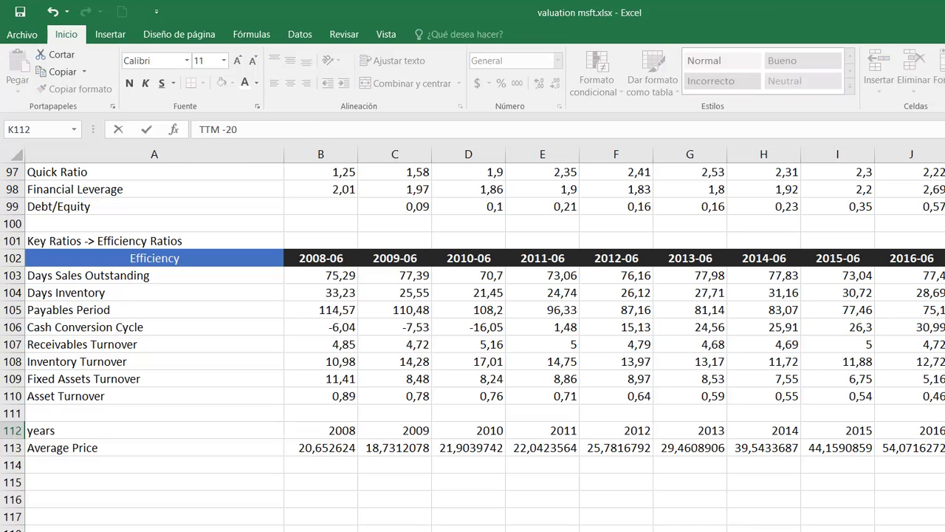
pyautogui.press('Return')
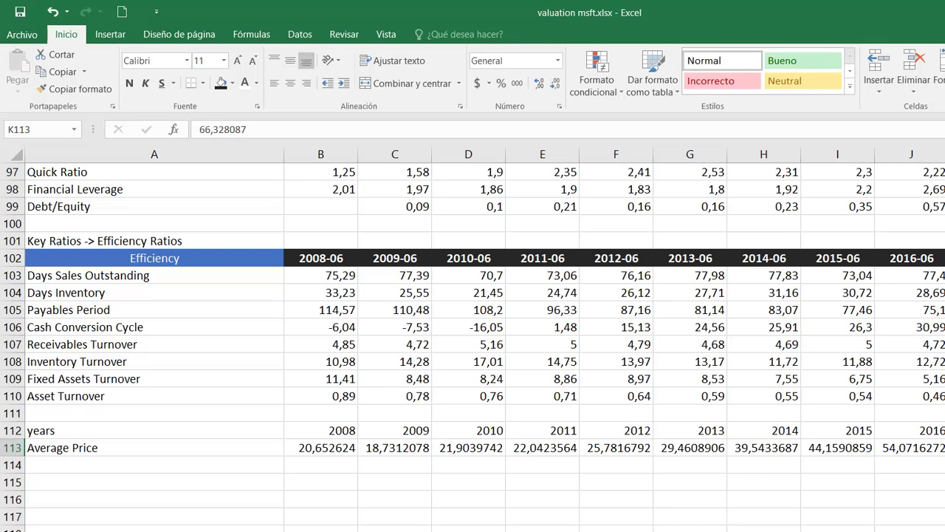
pyautogui.click(886, 469)
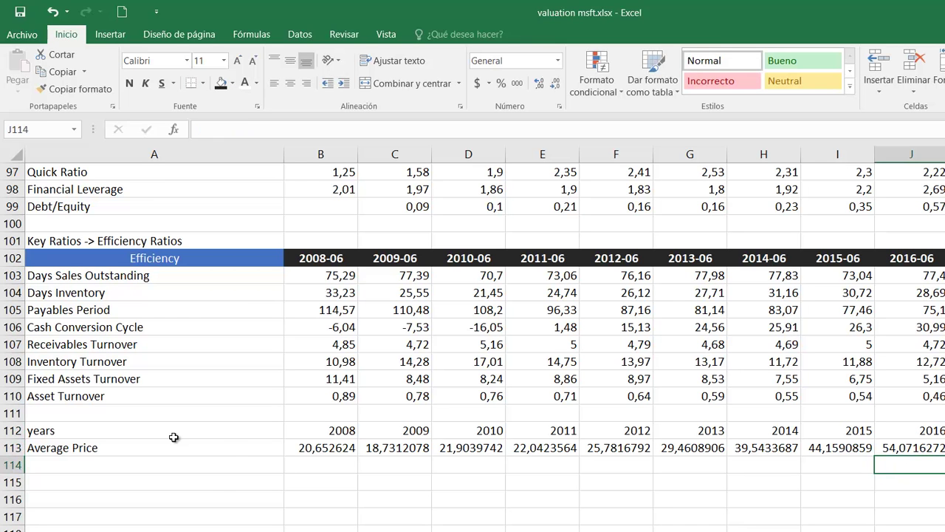